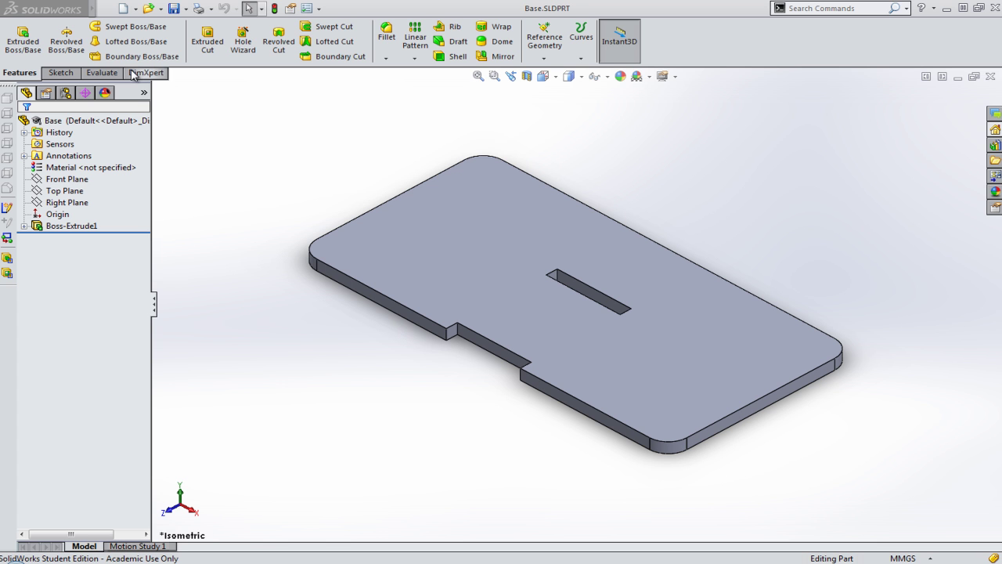
Step: Create a new part document and start an Extruded Boss/Base sketch on the Front Plane
{"action": "left_click", "coordinate": [123, 10]}
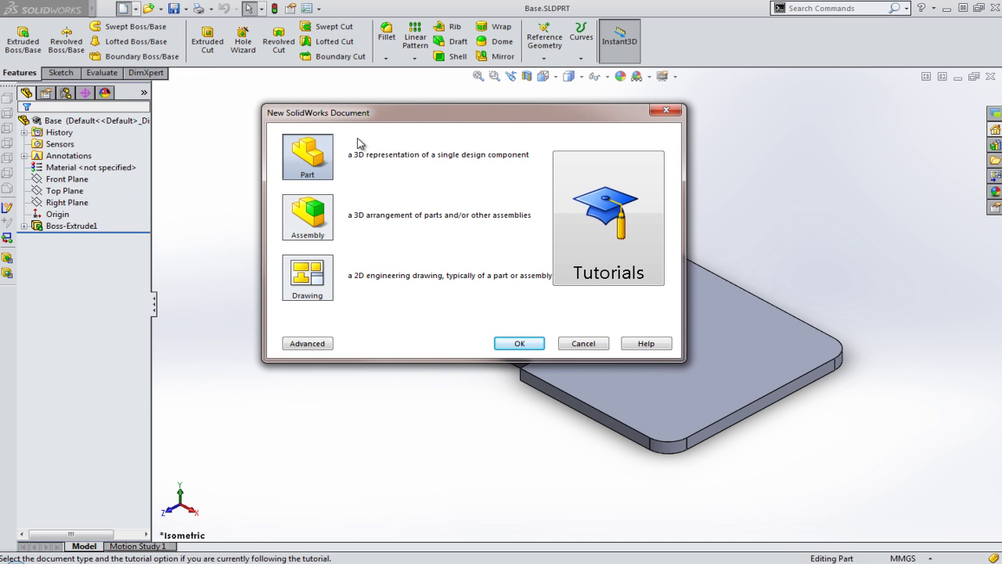
{"action": "double_click", "coordinate": [308, 156]}
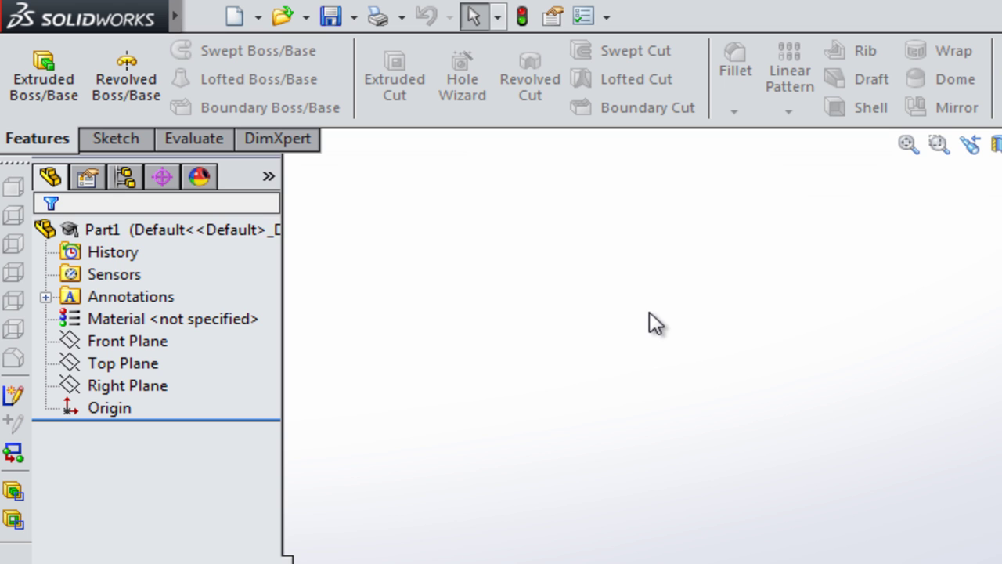
{"action": "left_click", "coordinate": [44, 82]}
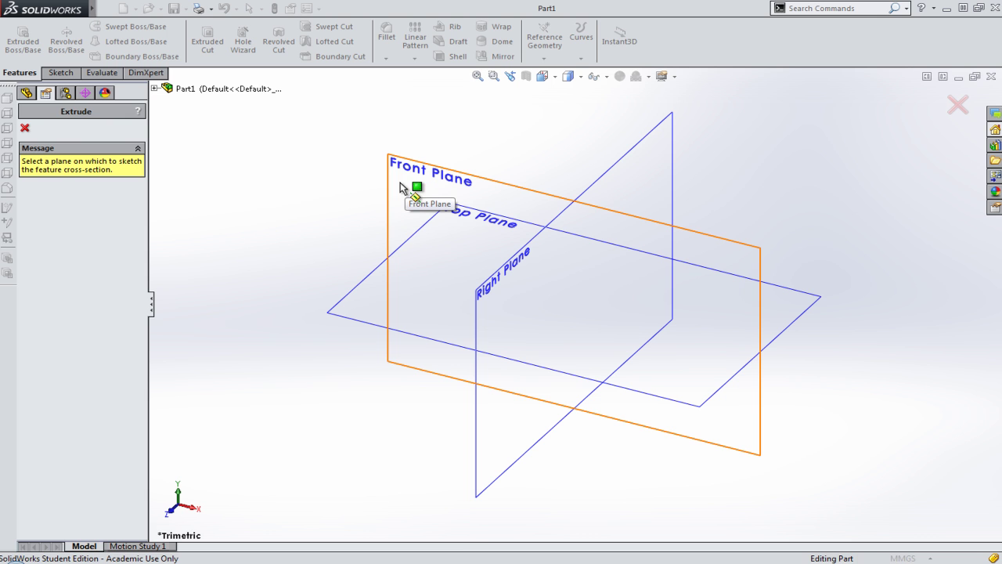
{"action": "left_click", "coordinate": [405, 177]}
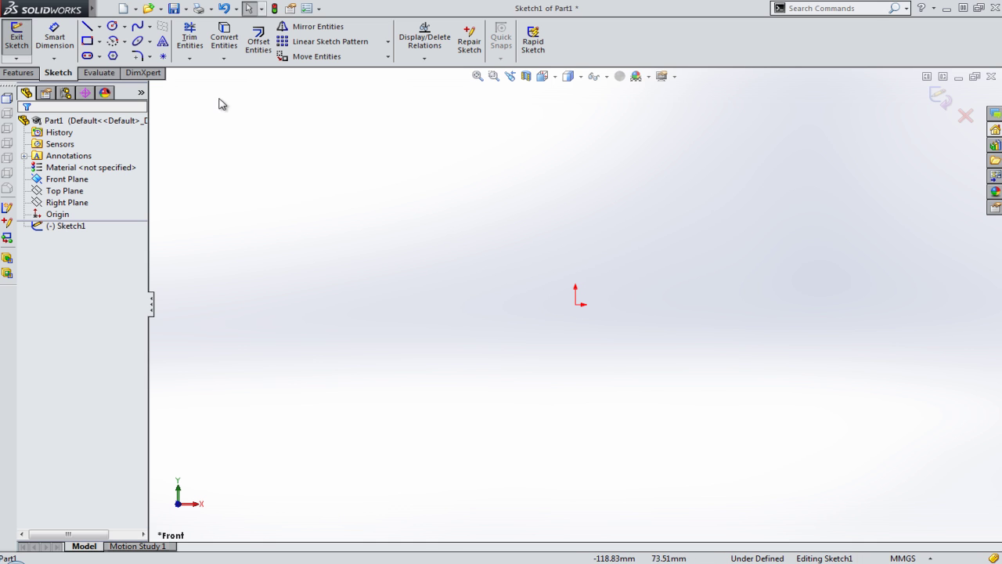
Step: Sketch a corner rectangle from the origin, about 60 mm wide and 50 mm high
{"action": "left_click", "coordinate": [86, 43]}
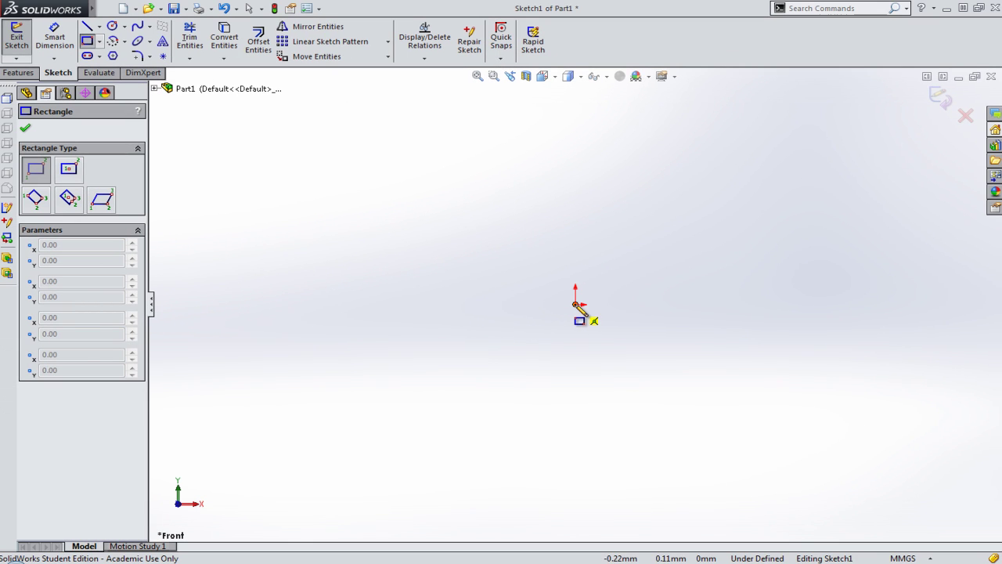
{"action": "mouse_move", "coordinate": [575, 305]}
{"action": "left_mouse_down"}
{"action": "mouse_move", "coordinate": [640, 267]}
{"action": "mouse_move", "coordinate": [718, 195]}
{"action": "mouse_move", "coordinate": [800, 175]}
{"action": "mouse_move", "coordinate": [802, 161]}
{"action": "left_mouse_up"}
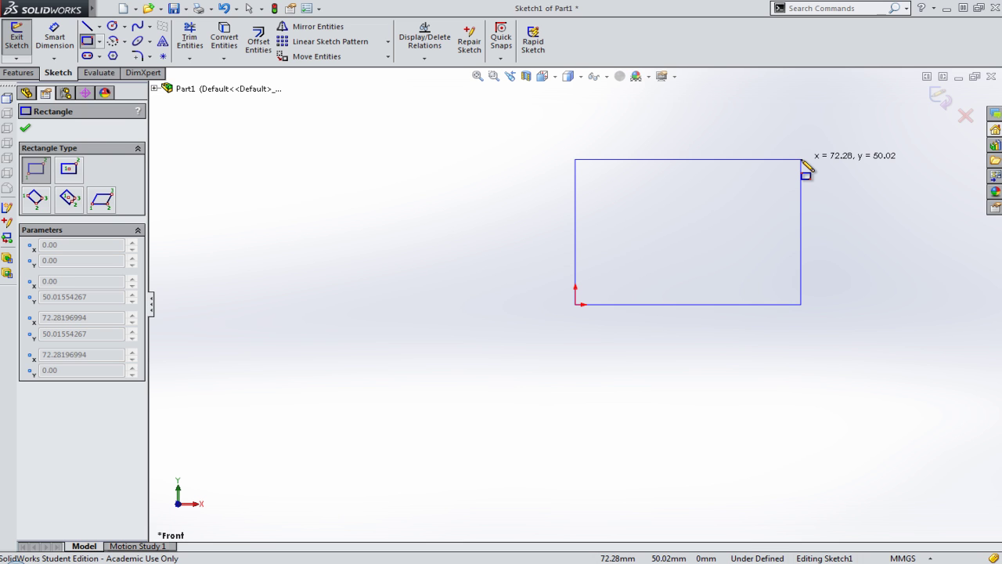
{"action": "left_click_drag", "start_coordinate": [802, 161], "coordinate": [766, 160]}
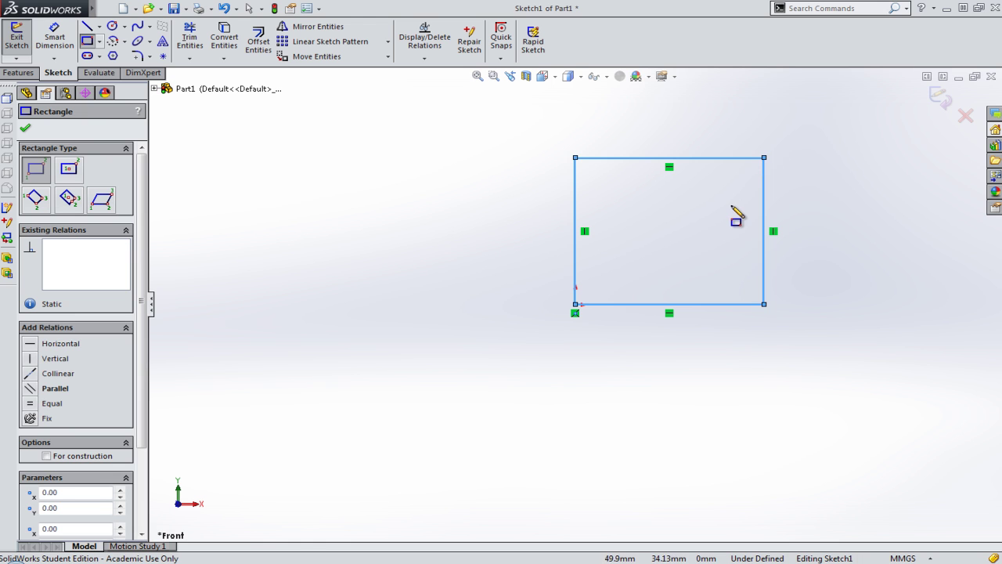
Step: Dimension the rectangle's lower edge to 60 mm
{"action": "left_click", "coordinate": [55, 39]}
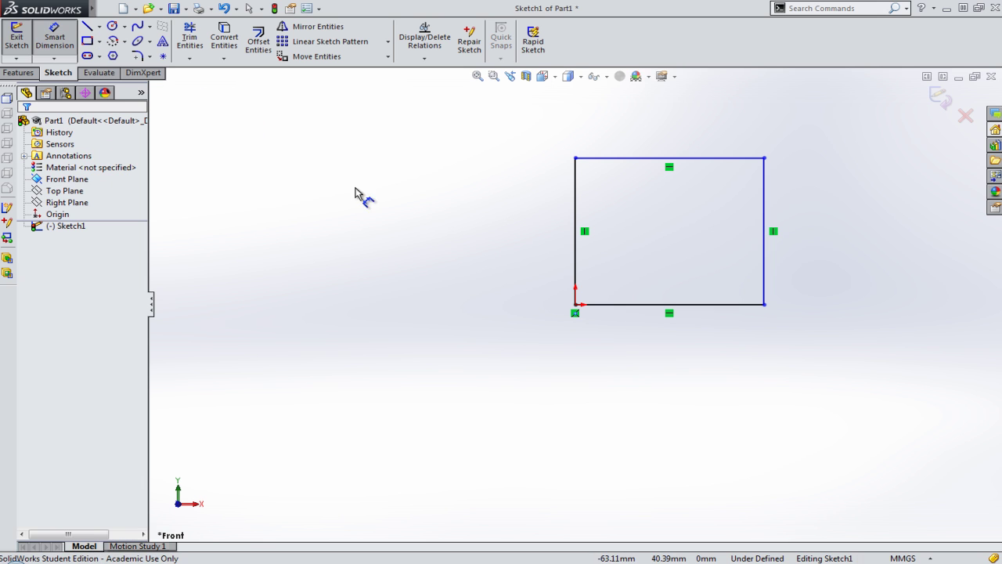
{"action": "left_click", "coordinate": [687, 310]}
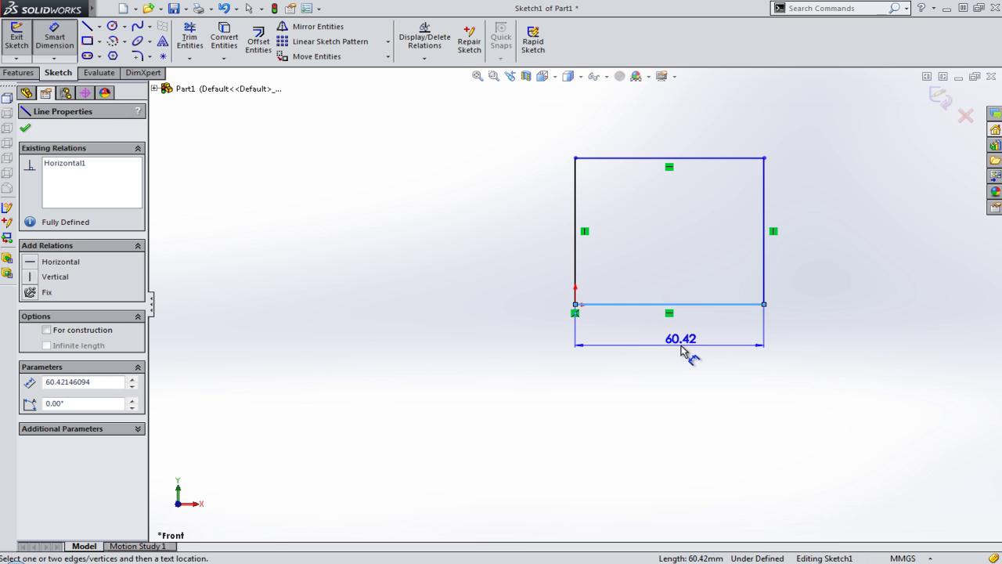
{"action": "left_click", "coordinate": [678, 347]}
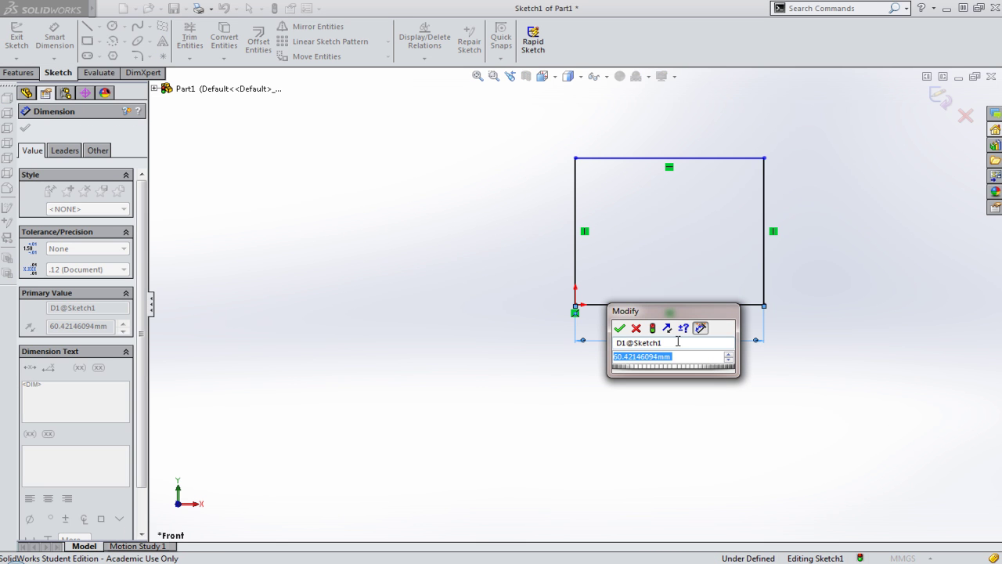
{"action": "type", "text": "60"}
{"action": "key", "text": "Return"}
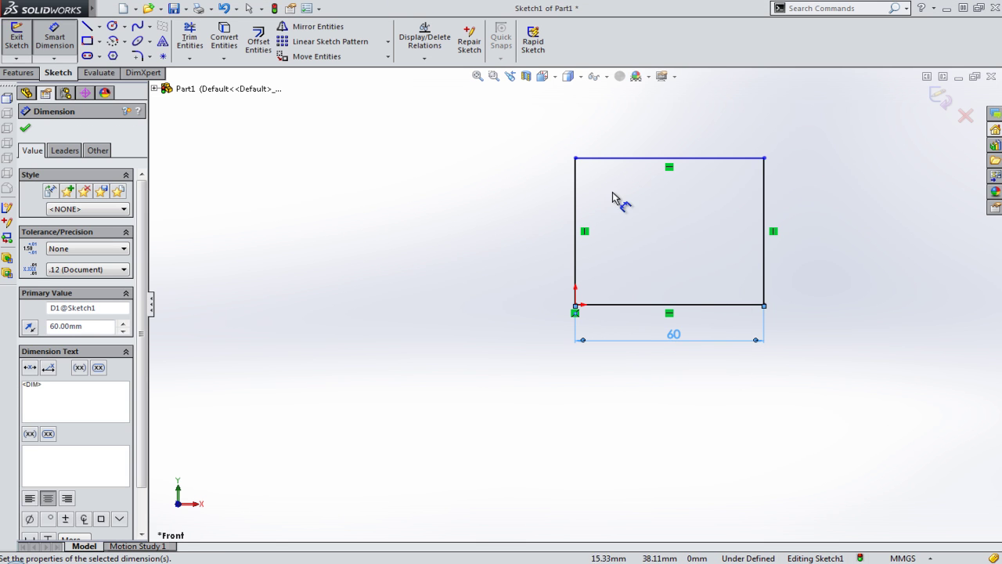
Step: Dimension the rectangle's left edge to 50 mm and shift the 60 mm dimension slightly closer to the lower edge
{"action": "left_click", "coordinate": [580, 239]}
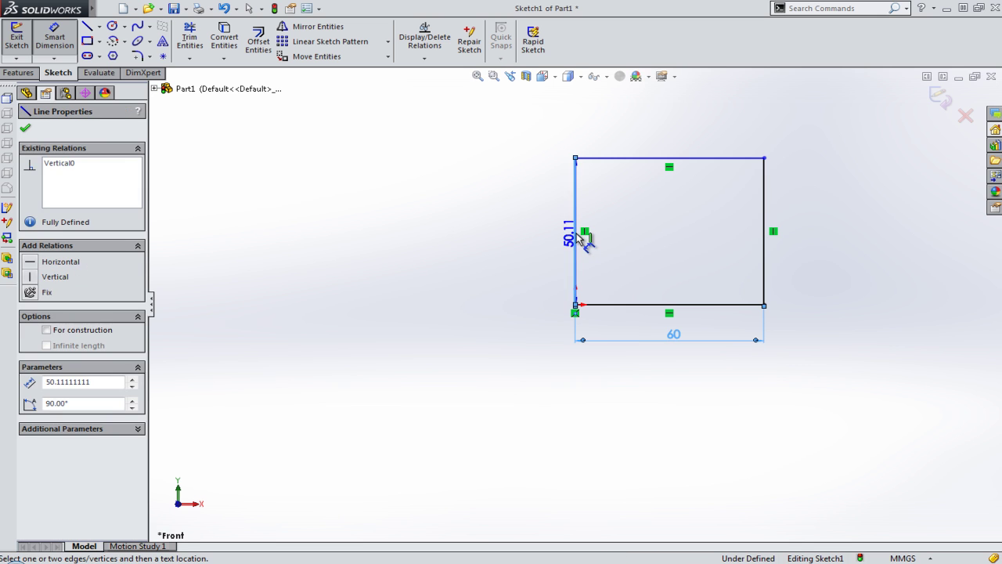
{"action": "left_click", "coordinate": [555, 238]}
{"action": "type", "text": "50"}
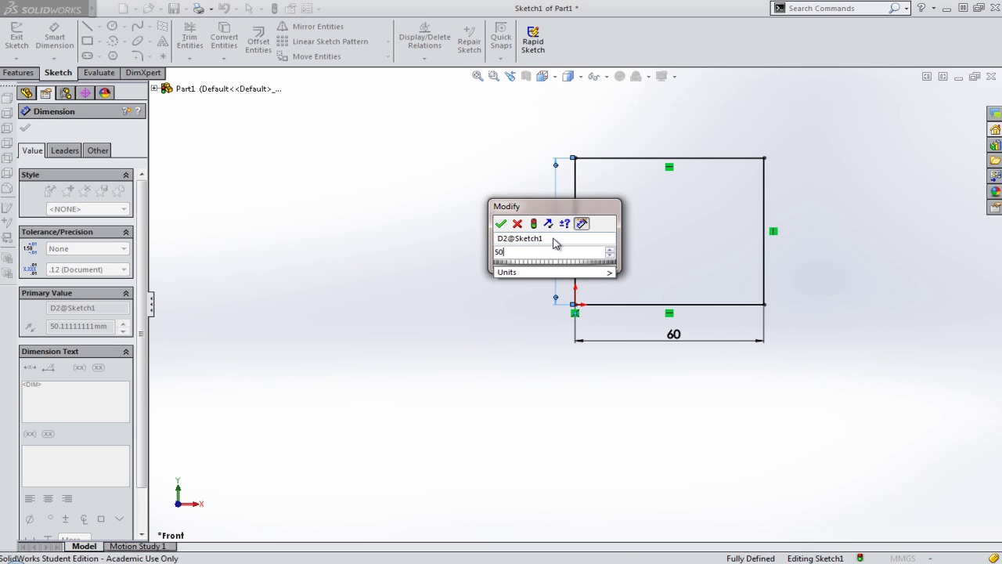
{"action": "key", "text": "Return"}
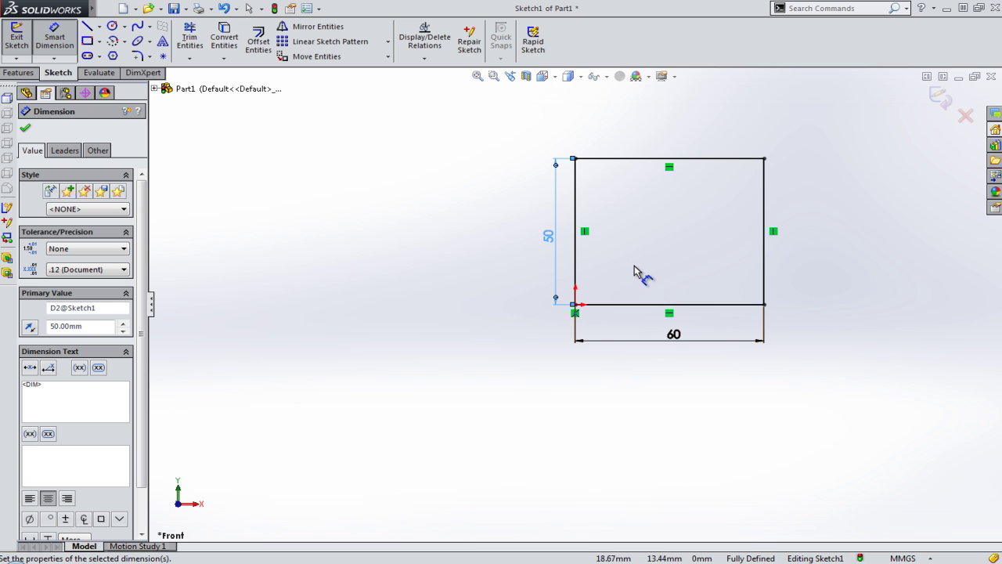
{"action": "left_click", "coordinate": [477, 77]}
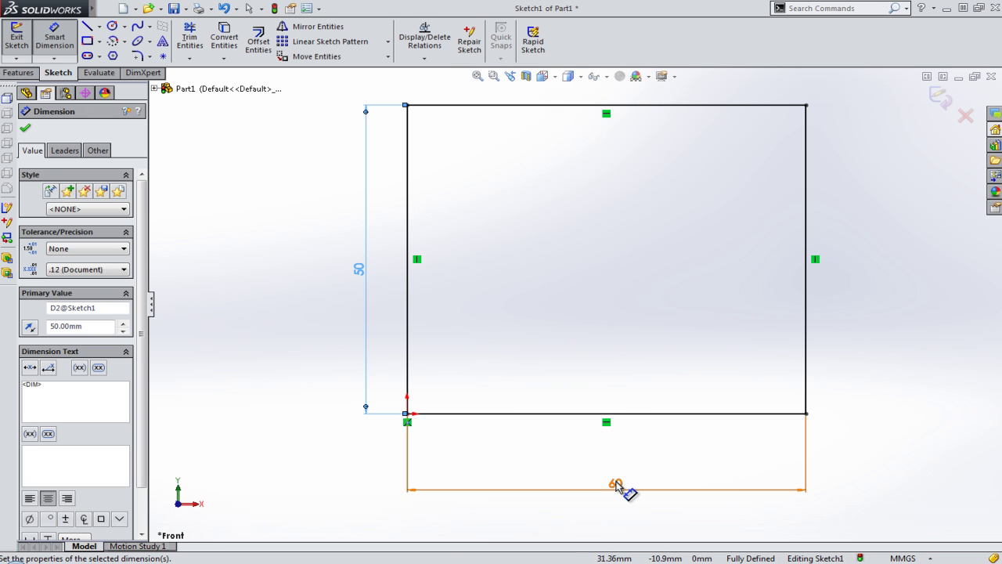
{"action": "left_click_drag", "start_coordinate": [616, 485], "coordinate": [619, 478]}
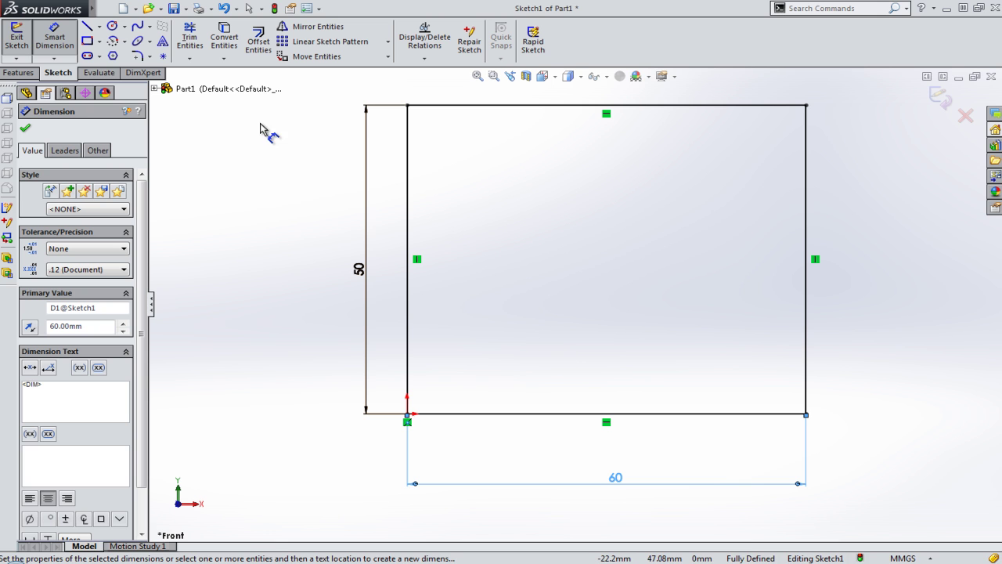
Step: Sketch a rectangular tab about 18 mm wide and 2.7 mm deep below the lower edge and trim away the shared segment with Trim to closest
{"action": "left_click", "coordinate": [87, 41]}
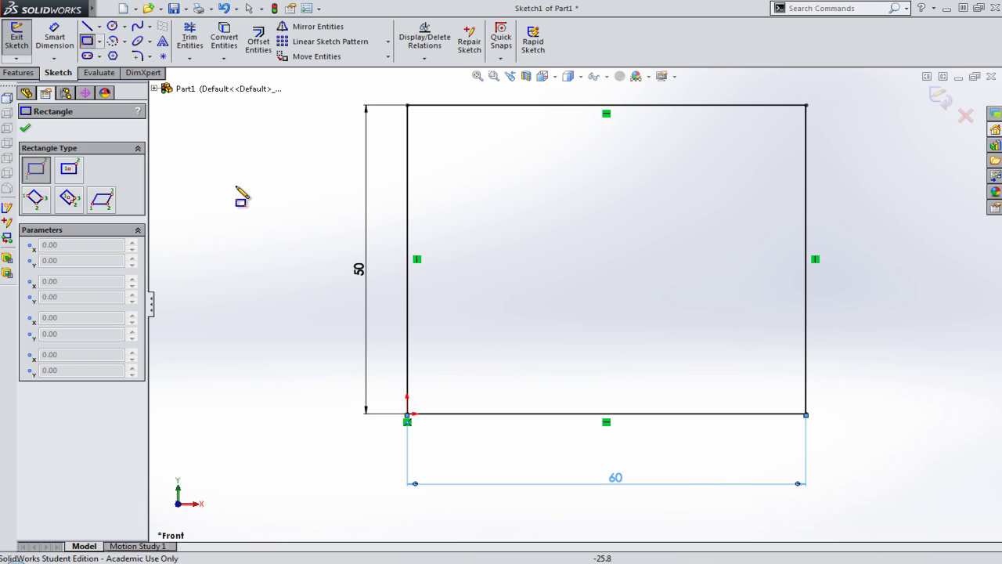
{"action": "left_click", "coordinate": [534, 415]}
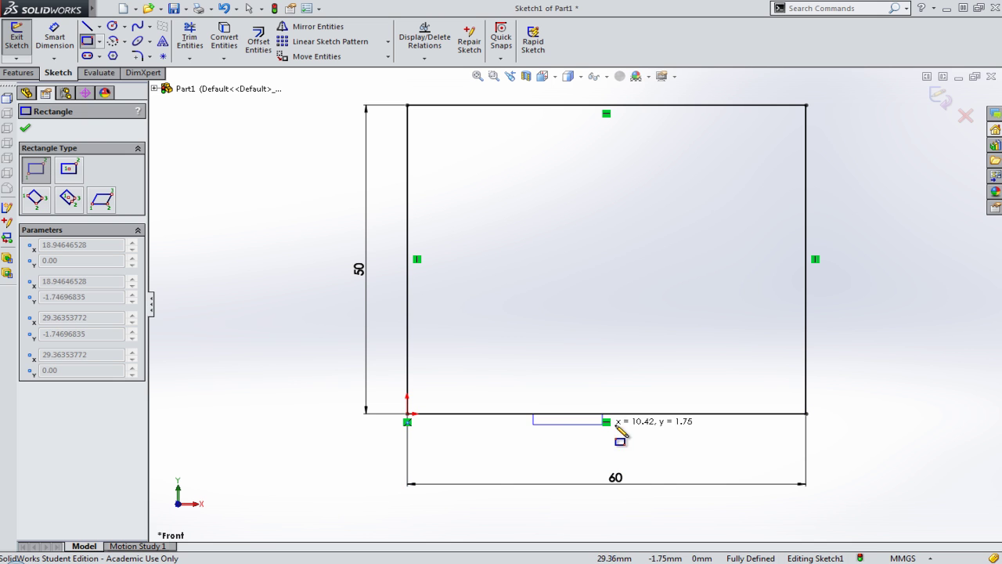
{"action": "left_click", "coordinate": [655, 430]}
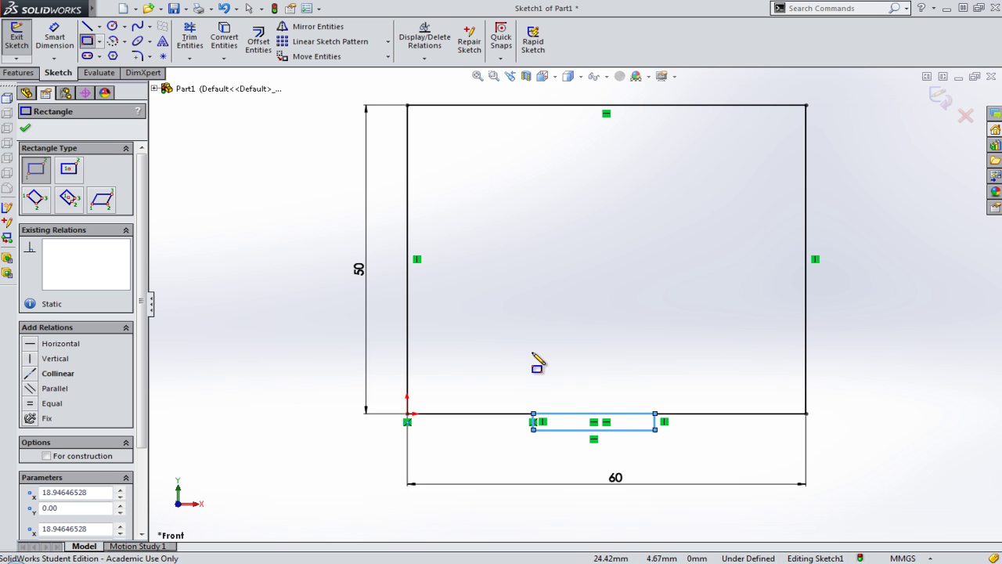
{"action": "left_click", "coordinate": [200, 51]}
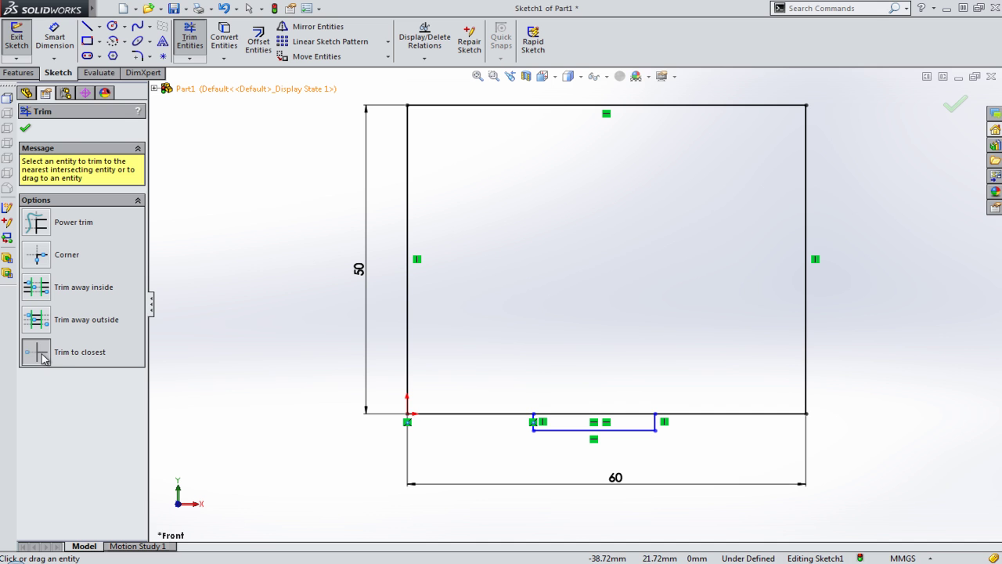
{"action": "left_click", "coordinate": [637, 415]}
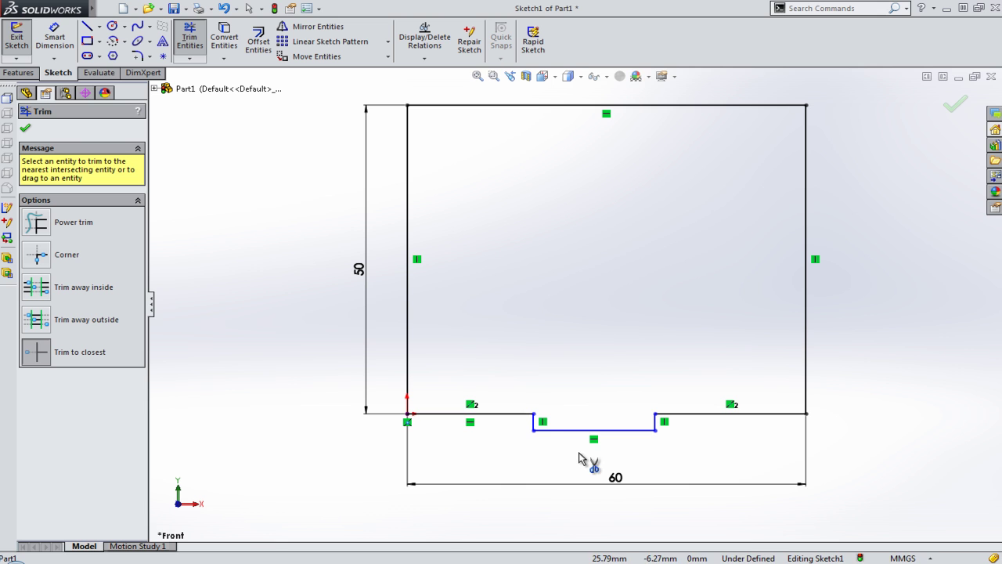
Step: Dimension the tab's lower edge to 20 mm
{"action": "left_click", "coordinate": [63, 47]}
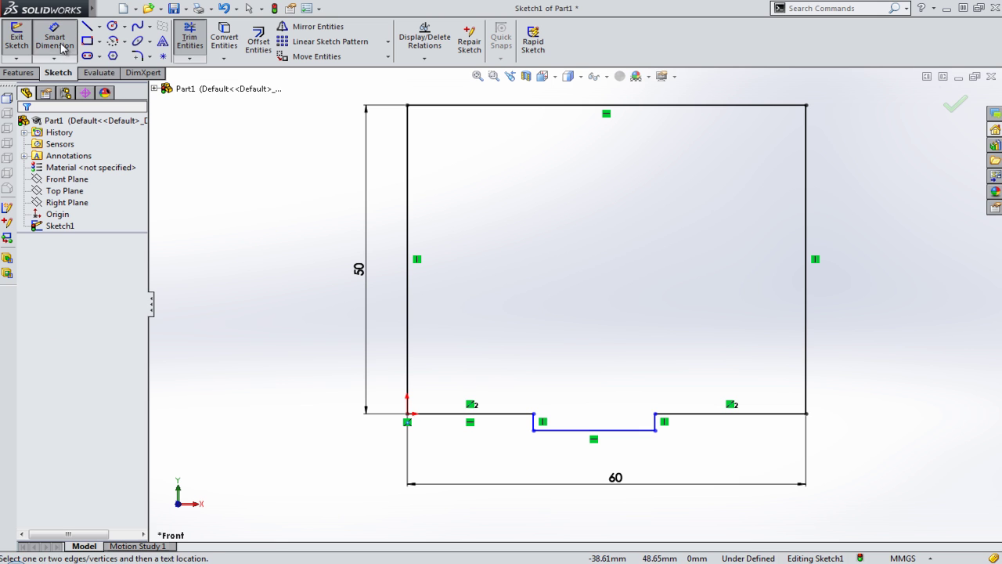
{"action": "left_click", "coordinate": [633, 431]}
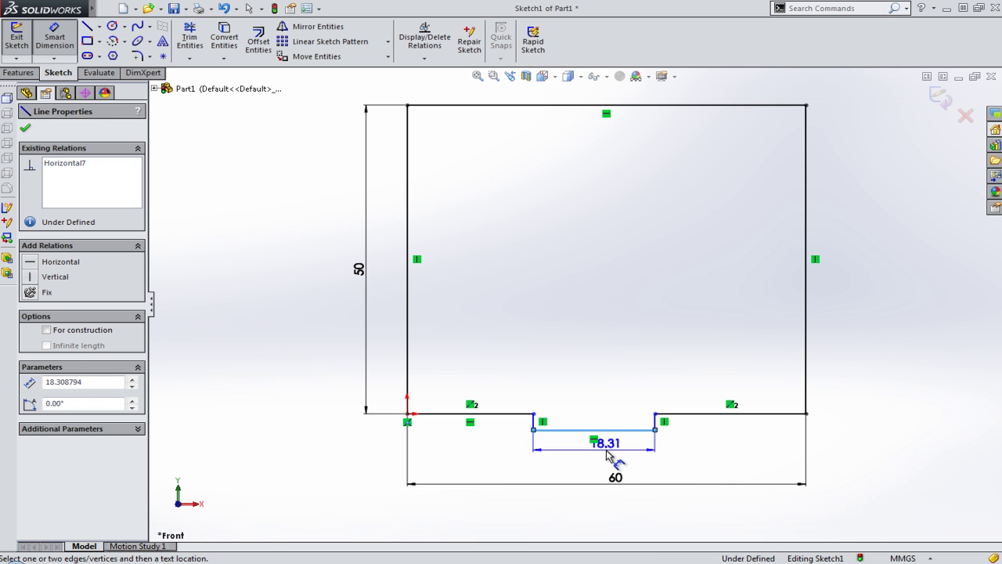
{"action": "left_click", "coordinate": [609, 465]}
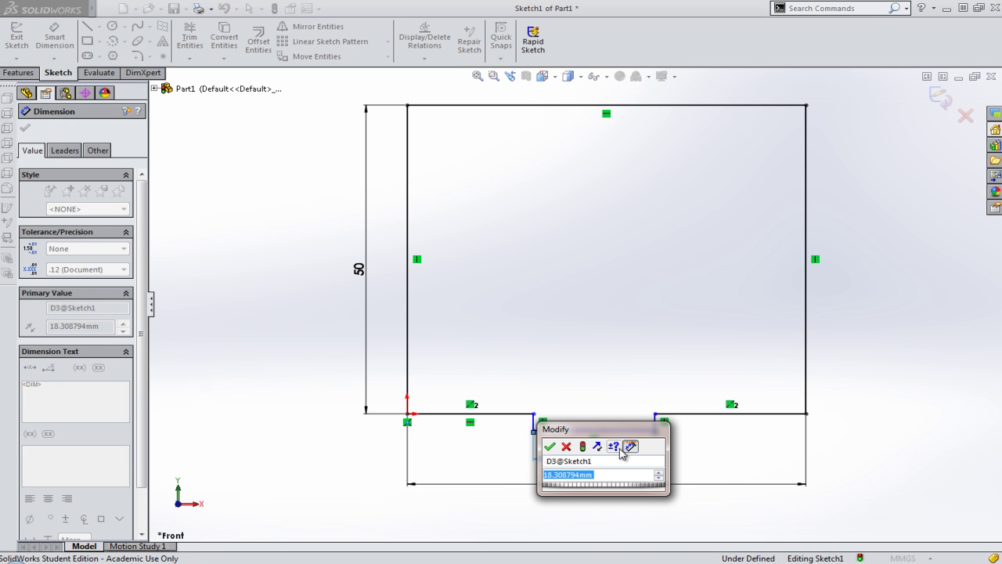
{"action": "type", "text": "2"}
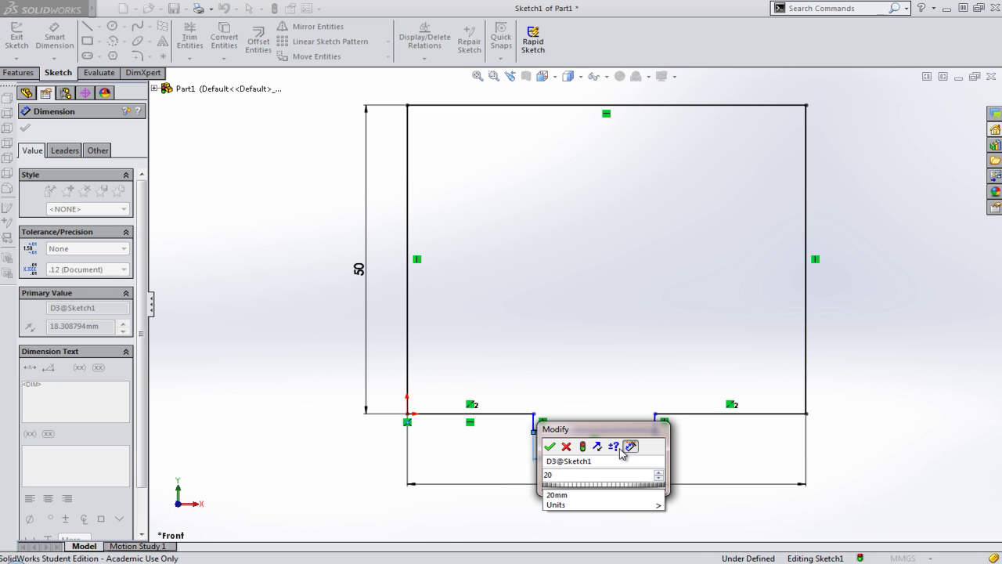
{"action": "type", "text": "0"}
{"action": "key", "text": "Return"}
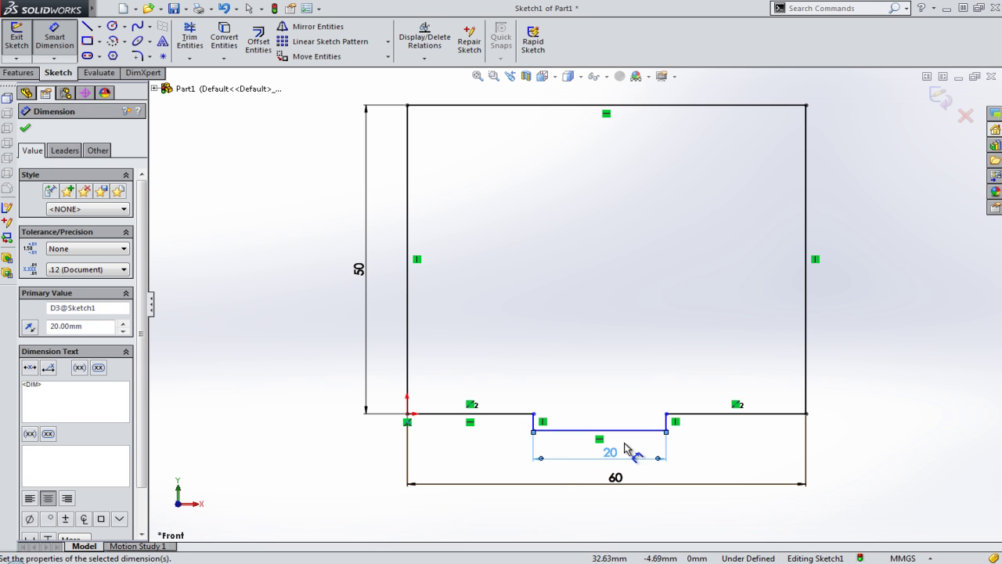
Step: Dimension the lower edge segment between the origin and the tab to 20 mm
{"action": "left_click", "coordinate": [509, 415]}
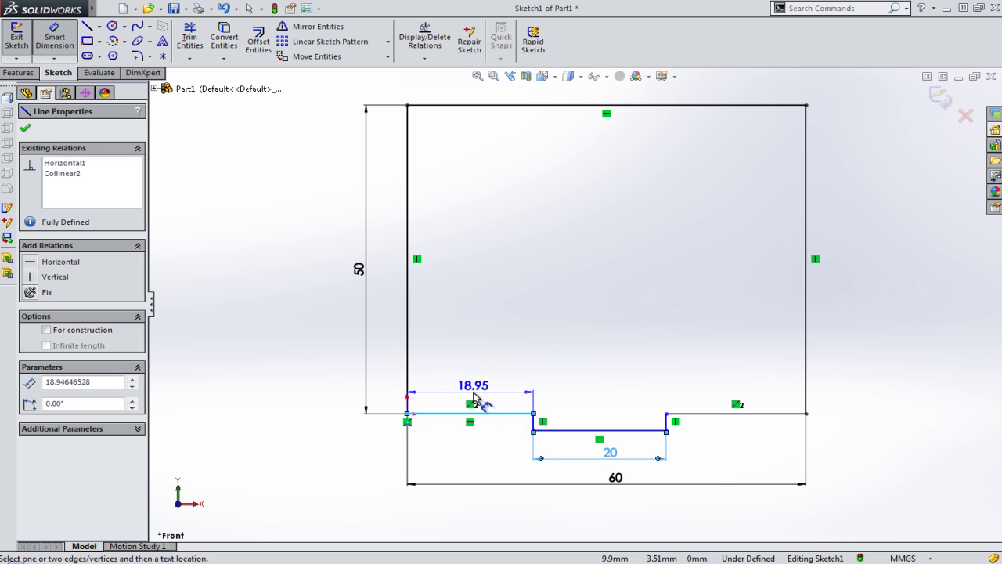
{"action": "left_click", "coordinate": [476, 401]}
{"action": "type", "text": "20"}
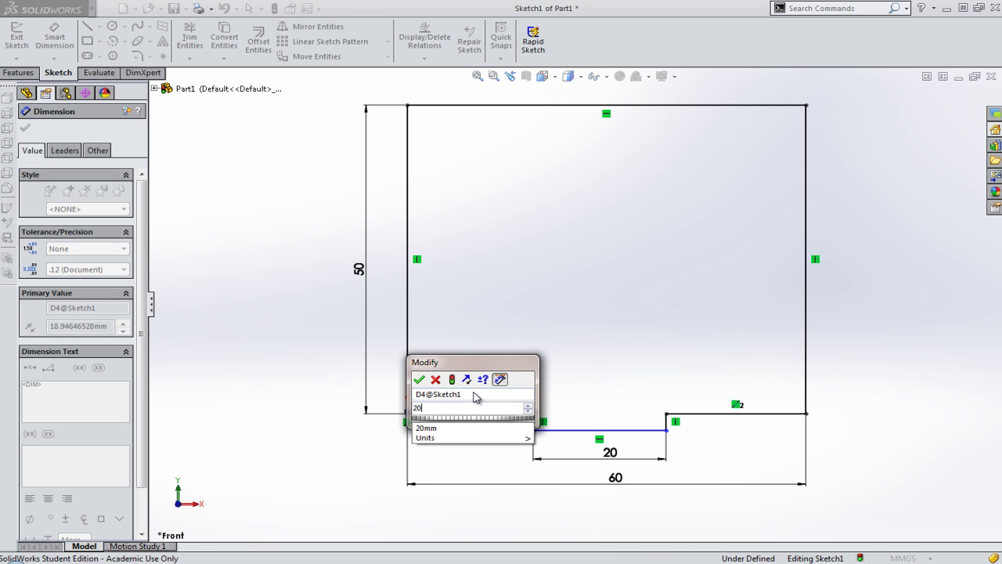
{"action": "key", "text": "Return"}
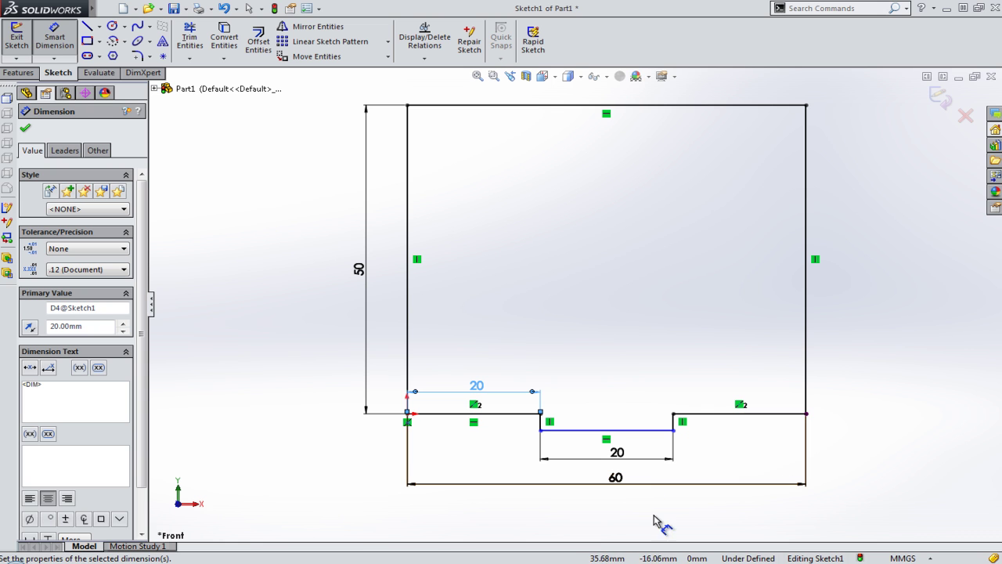
{"action": "left_click", "coordinate": [613, 452]}
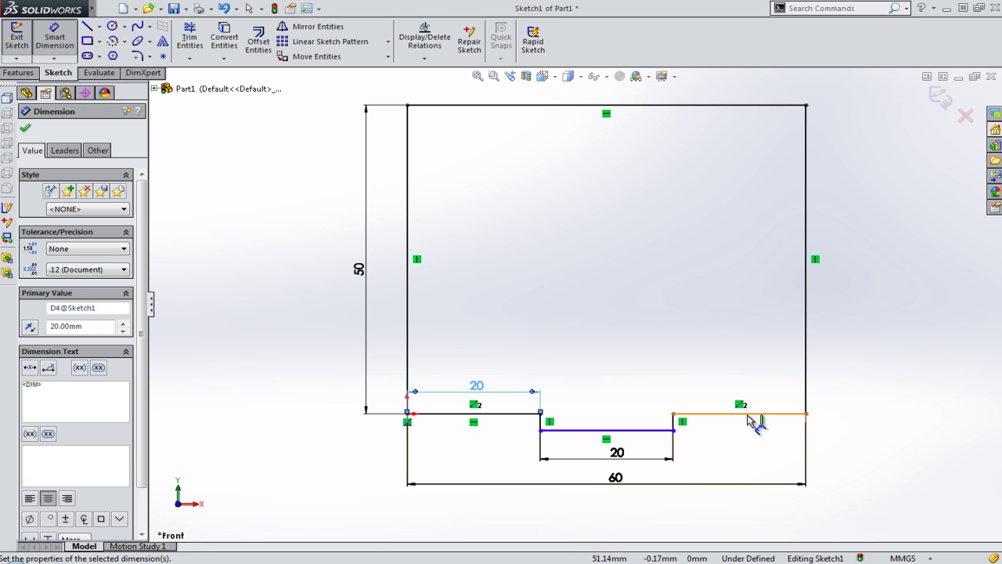
{"action": "left_click", "coordinate": [749, 413]}
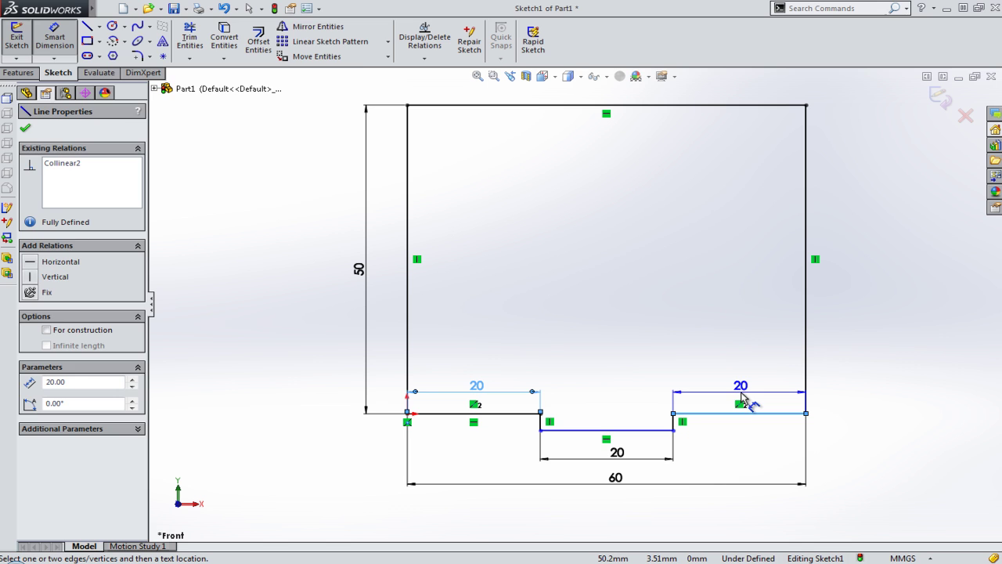
{"action": "left_click", "coordinate": [744, 399]}
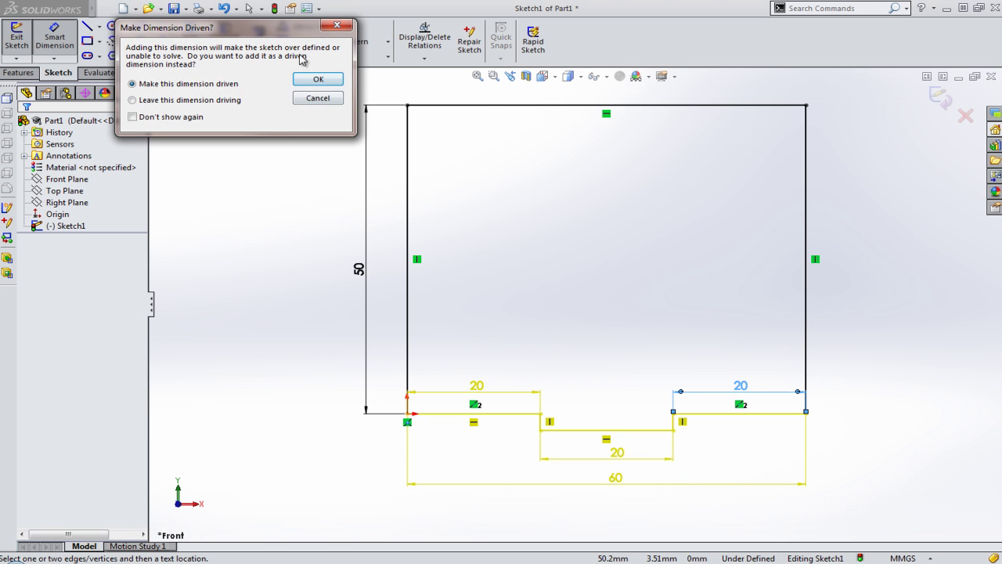
{"action": "left_click_drag", "start_coordinate": [289, 31], "coordinate": [665, 213]}
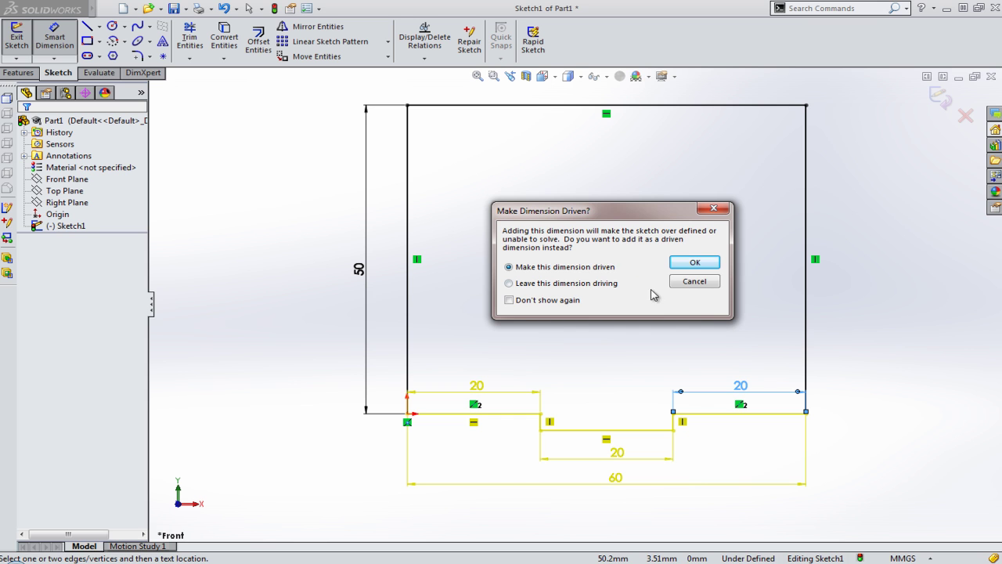
{"action": "left_click", "coordinate": [692, 282]}
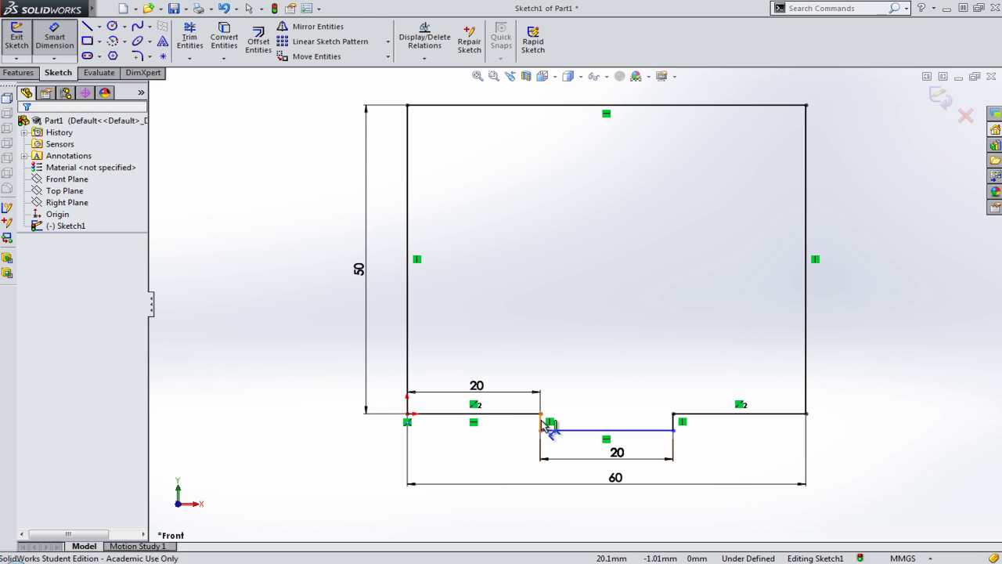
Step: Dimension the tab's short vertical side edge to 3 mm
{"action": "left_click", "coordinate": [540, 422]}
{"action": "left_click", "coordinate": [533, 440]}
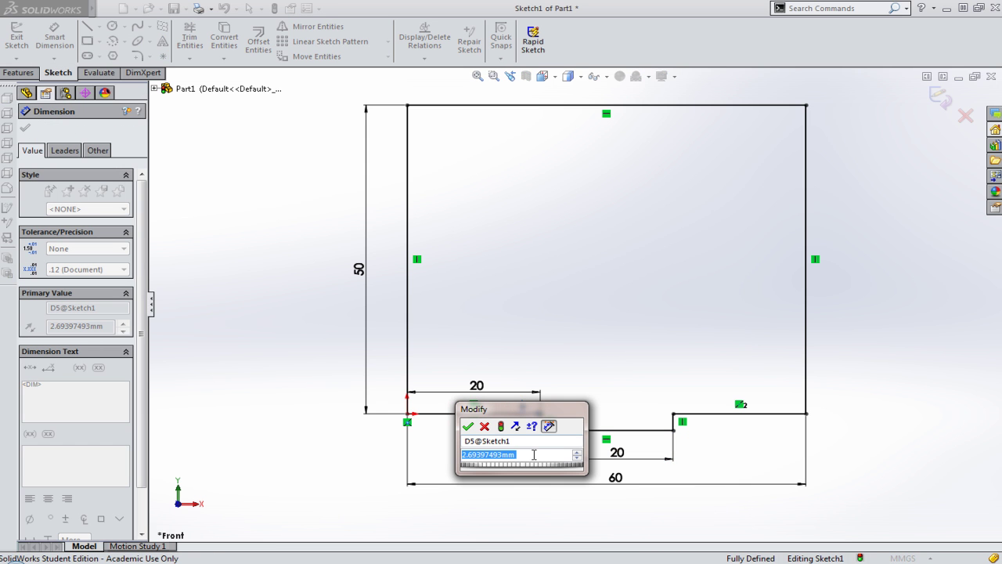
{"action": "type", "text": "3"}
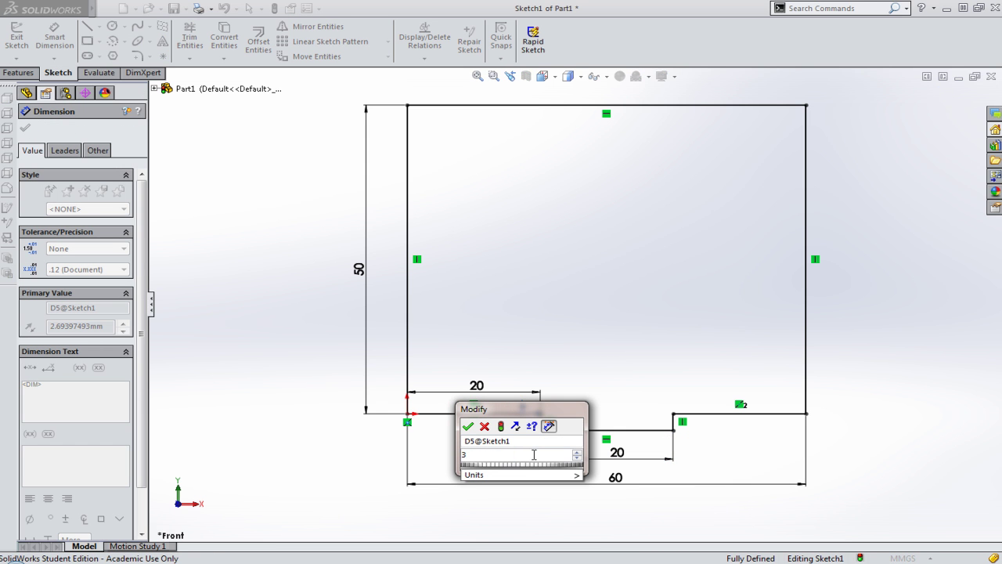
{"action": "key", "text": "Return"}
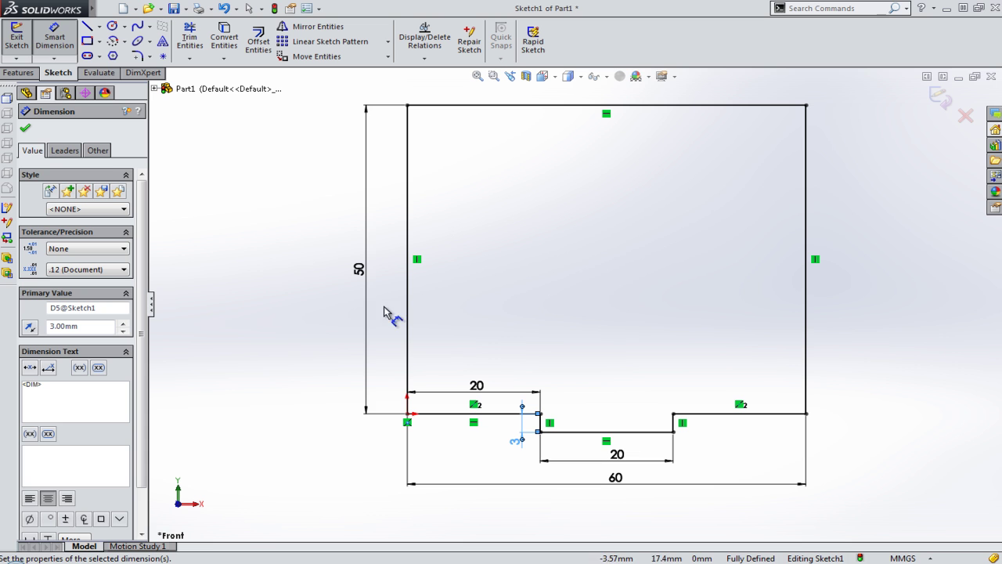
Step: Exit the sketch and extrude the tabbed profile as a blind boss 3 mm deep
{"action": "left_click", "coordinate": [49, 40]}
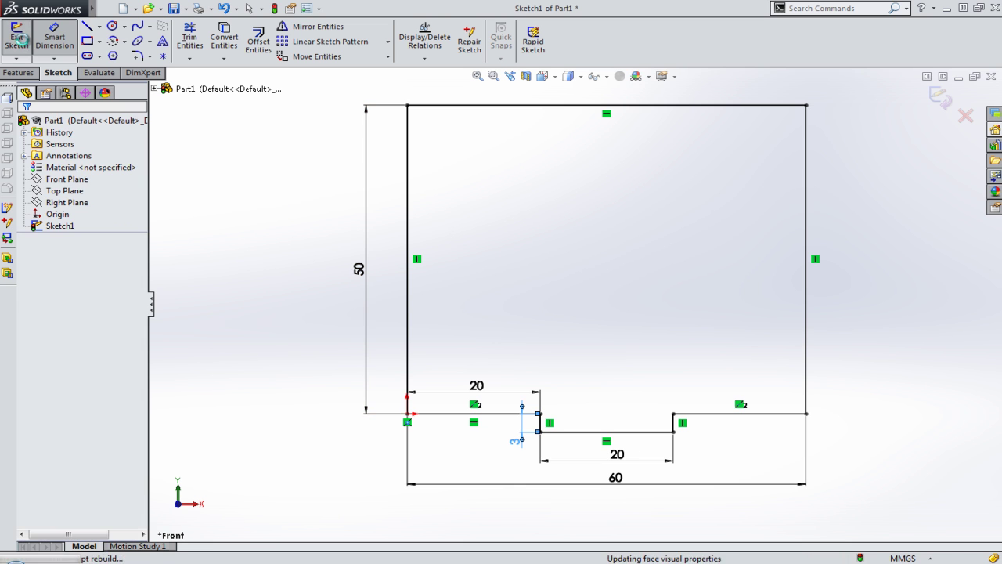
{"action": "key", "text": "e"}
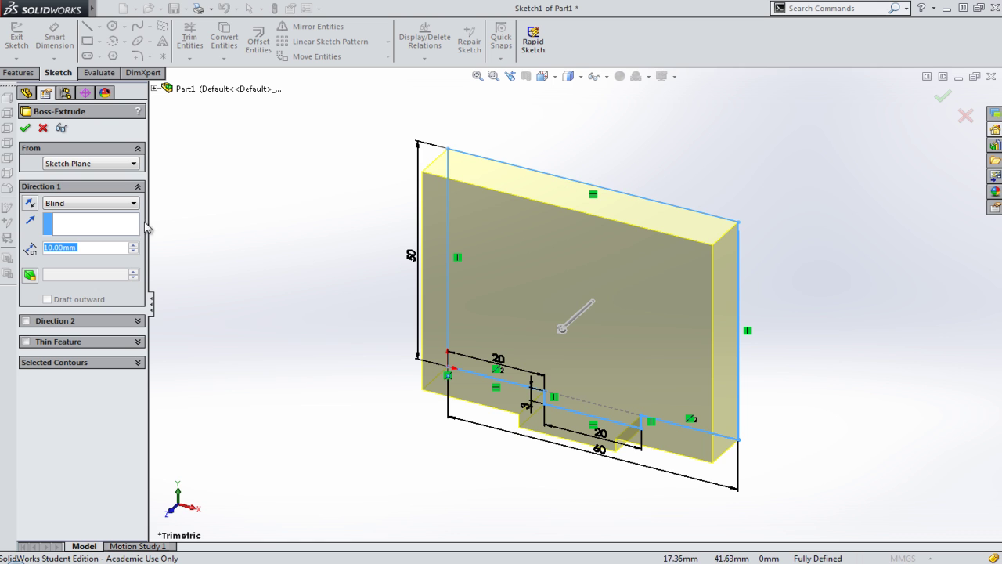
{"action": "left_click", "coordinate": [48, 247]}
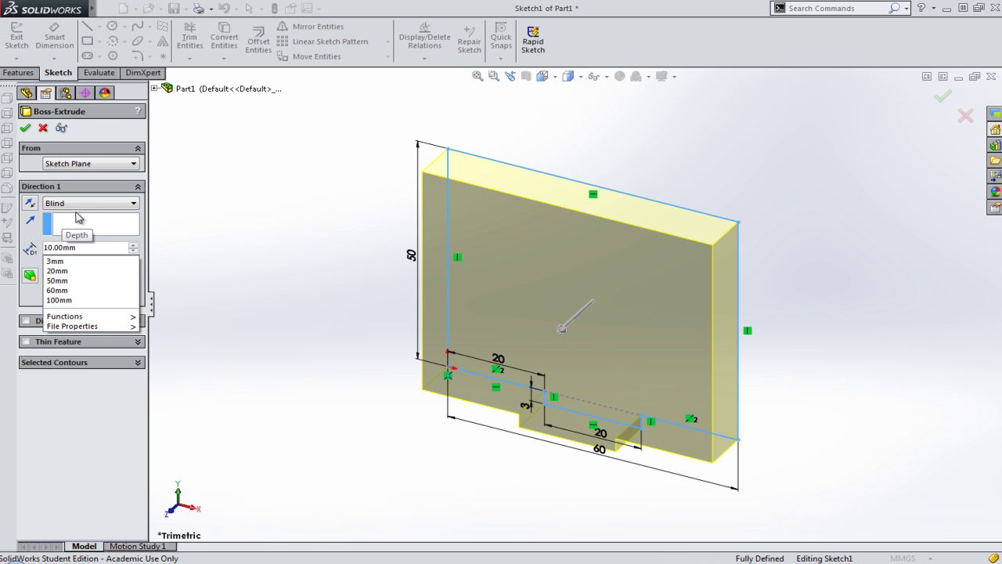
{"action": "key", "text": "Return"}
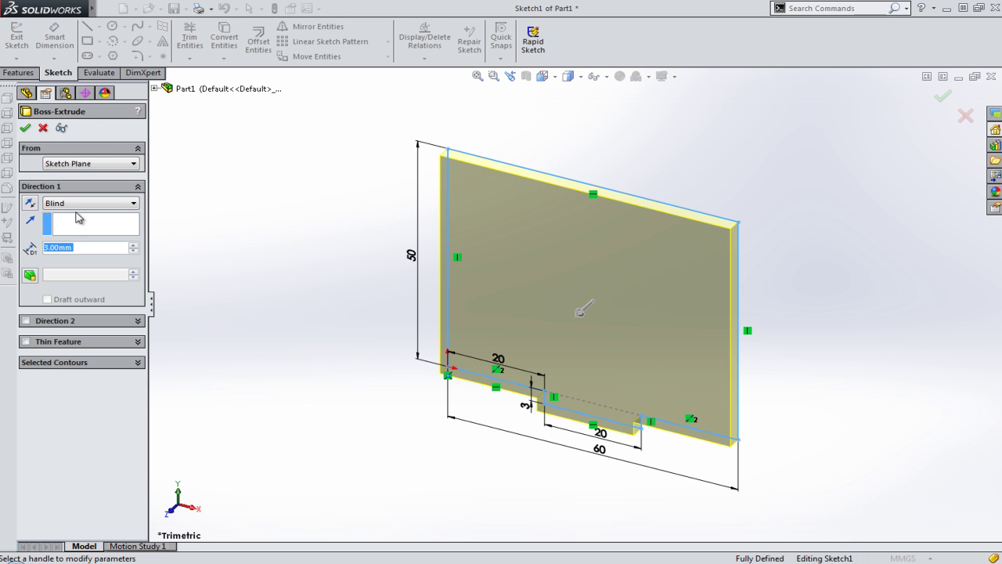
{"action": "middle_click_drag", "start_coordinate": [287, 258], "coordinate": [508, 286]}
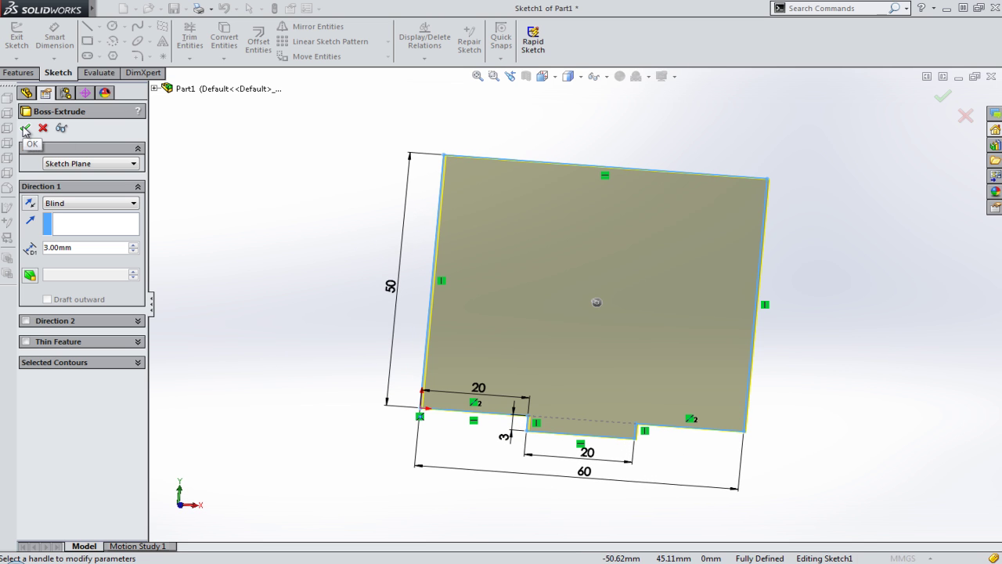
{"action": "left_click", "coordinate": [24, 127]}
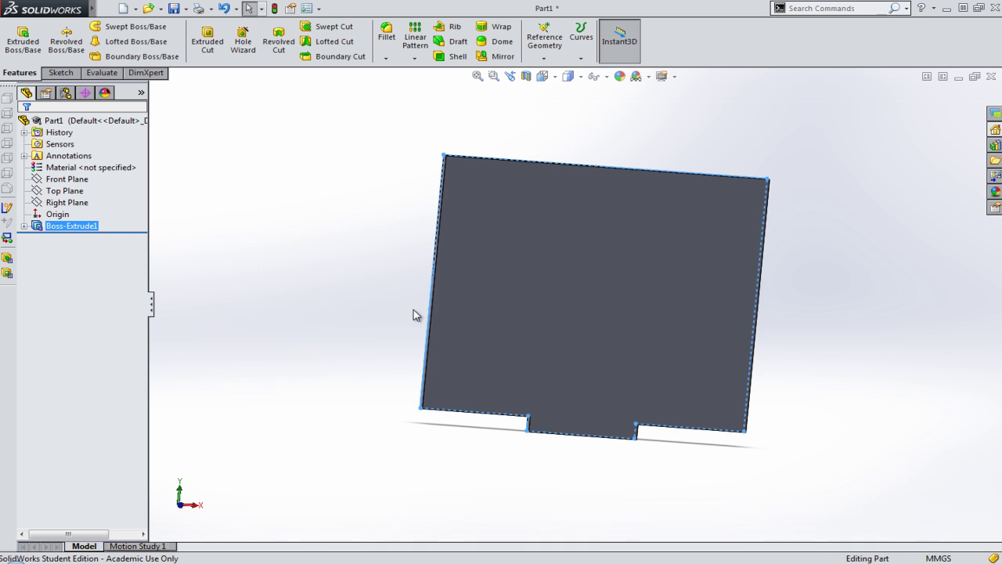
Step: Reopen the extruded plate's underlying sketch for editing
{"action": "middle_click_drag", "start_coordinate": [413, 308], "coordinate": [384, 266]}
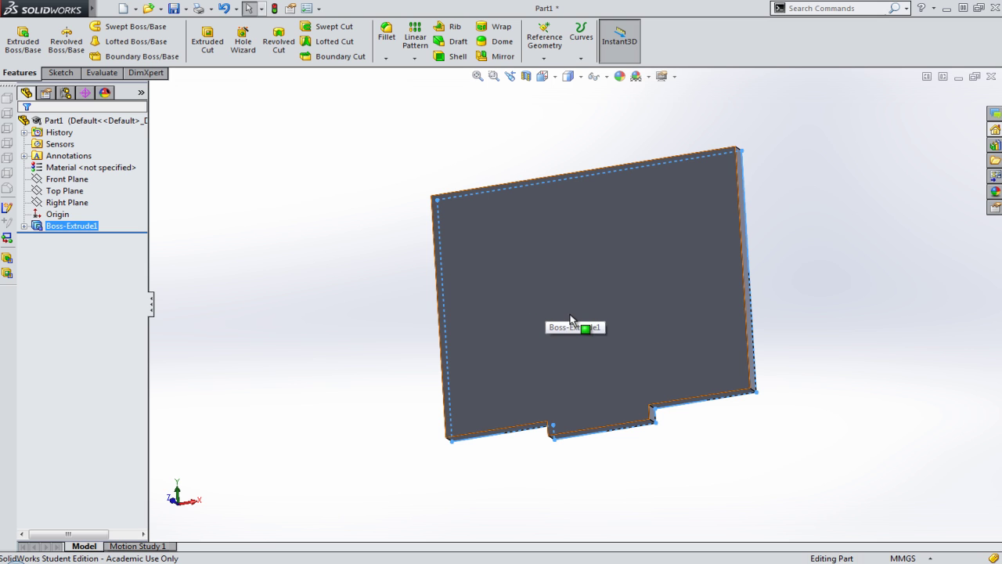
{"action": "left_click", "coordinate": [544, 81]}
{"action": "left_click", "coordinate": [561, 133]}
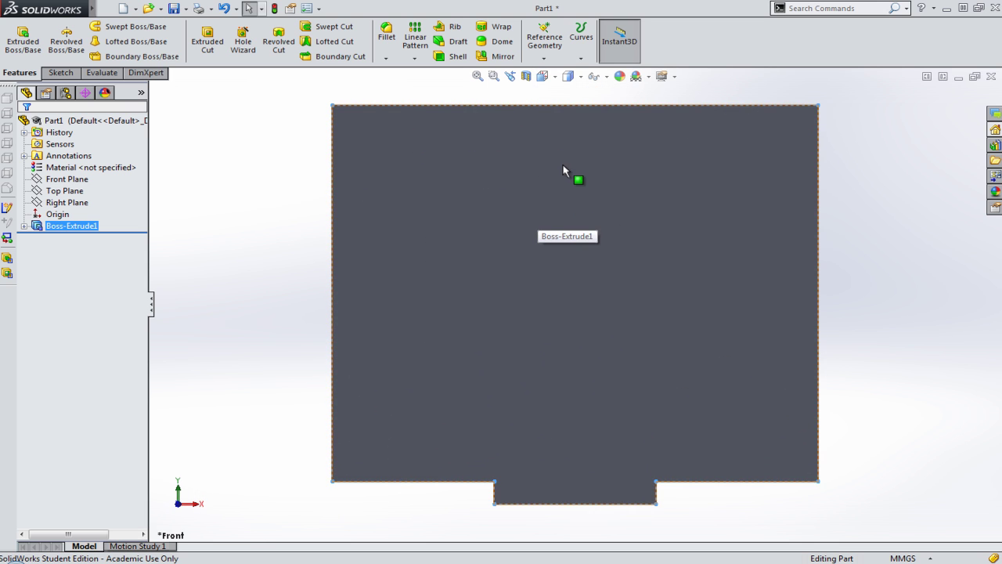
{"action": "left_click", "coordinate": [297, 262]}
{"action": "left_click", "coordinate": [25, 226]}
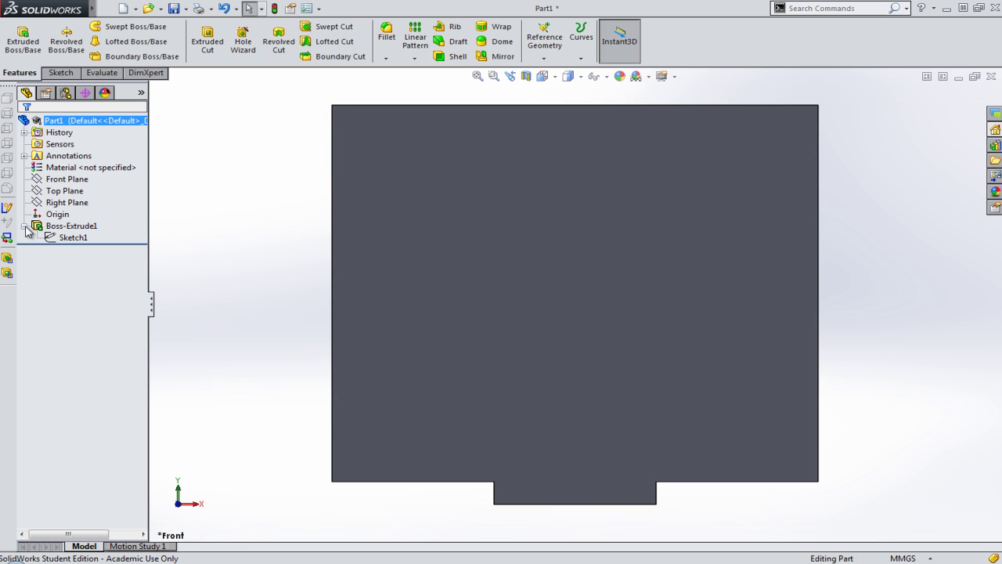
{"action": "right_click", "coordinate": [75, 239]}
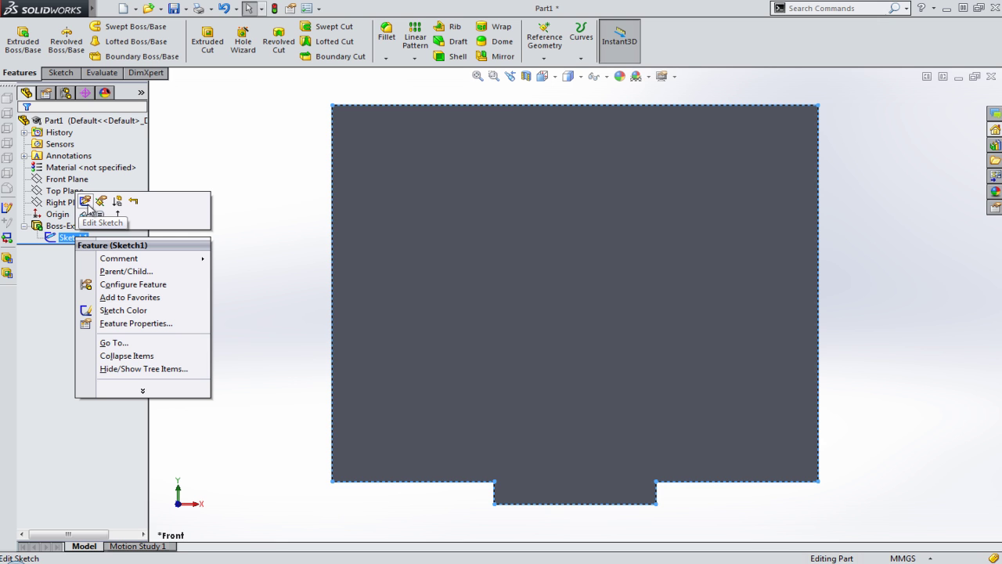
{"action": "left_click", "coordinate": [86, 202]}
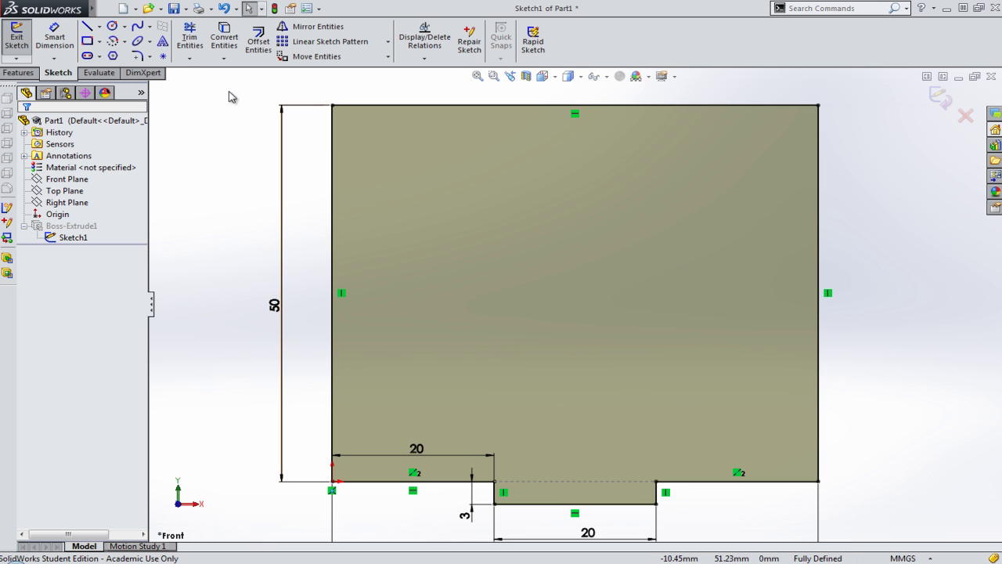
Step: Round both upper corners of the profile with 20 mm radius sketch fillets
{"action": "left_click", "coordinate": [137, 57]}
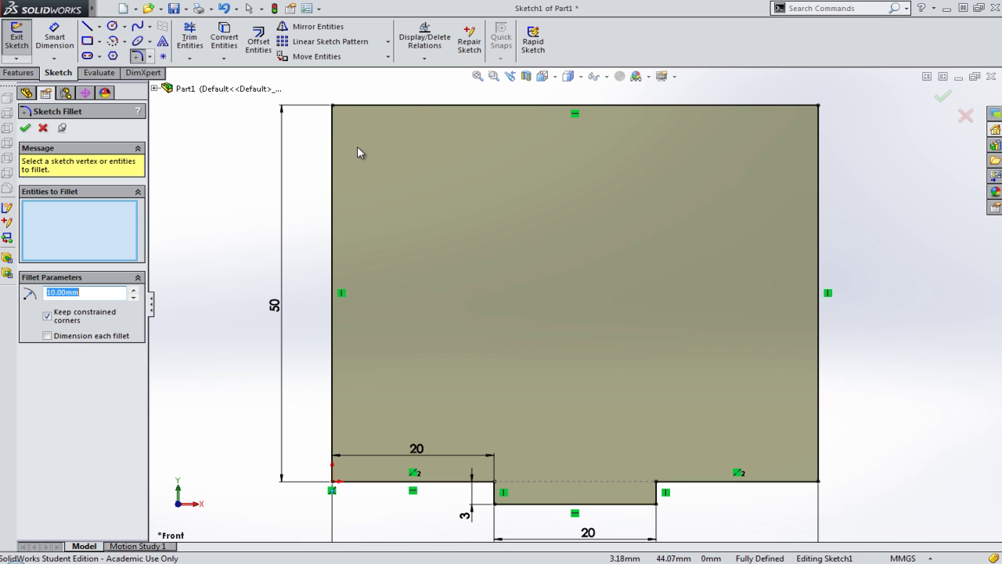
{"action": "left_click", "coordinate": [333, 107]}
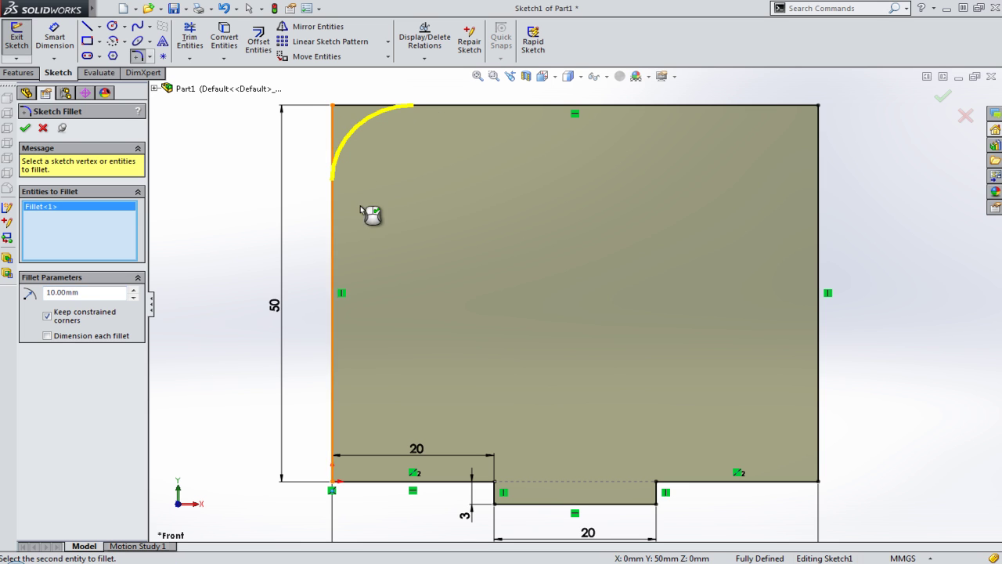
{"action": "left_click", "coordinate": [816, 106]}
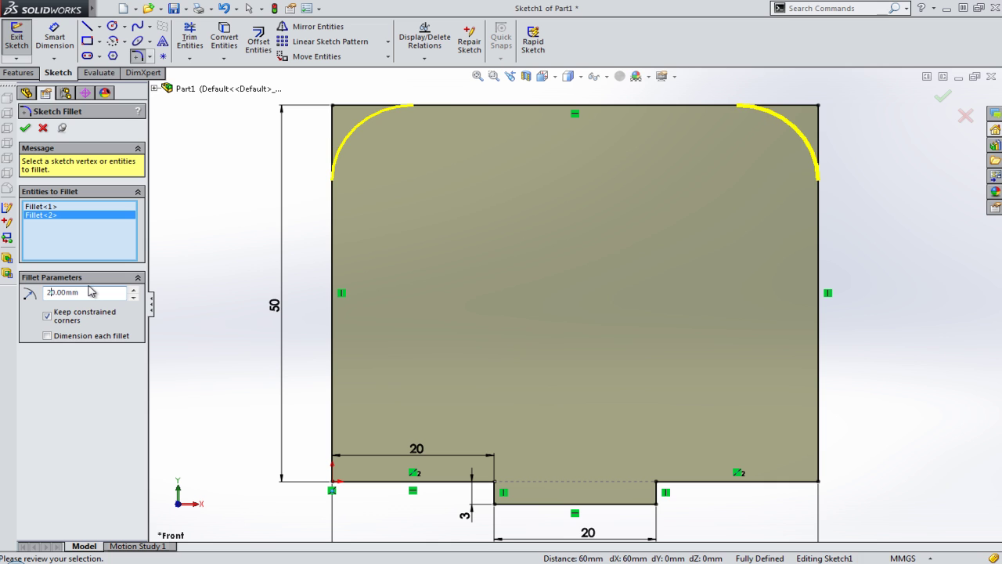
{"action": "key", "text": "Return"}
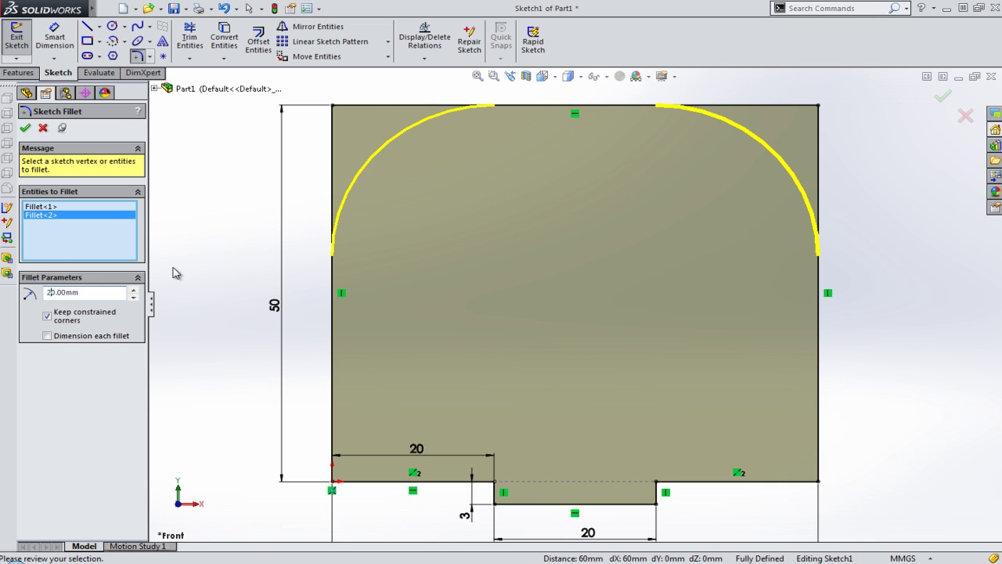
{"action": "left_click", "coordinate": [25, 127]}
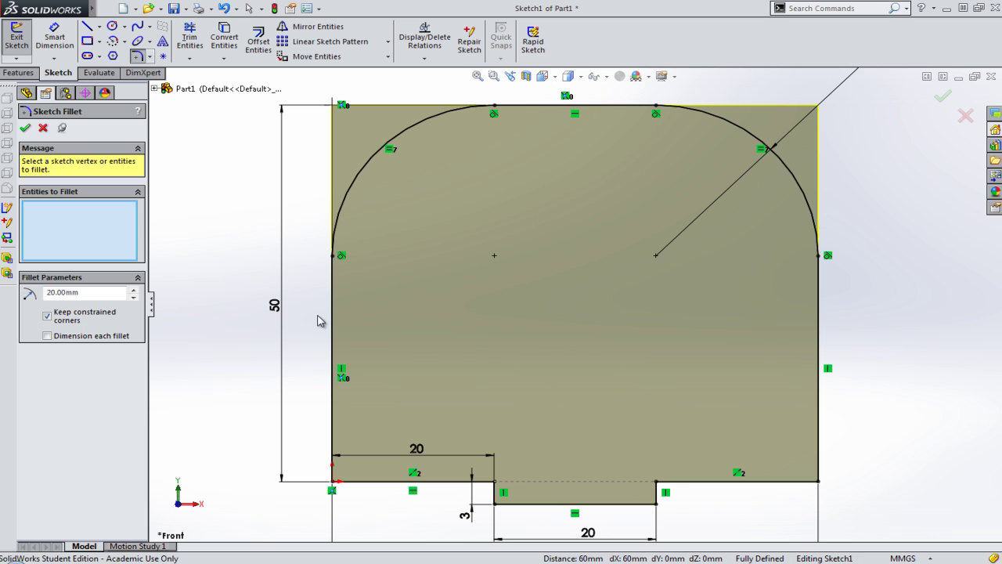
{"action": "left_click", "coordinate": [26, 127]}
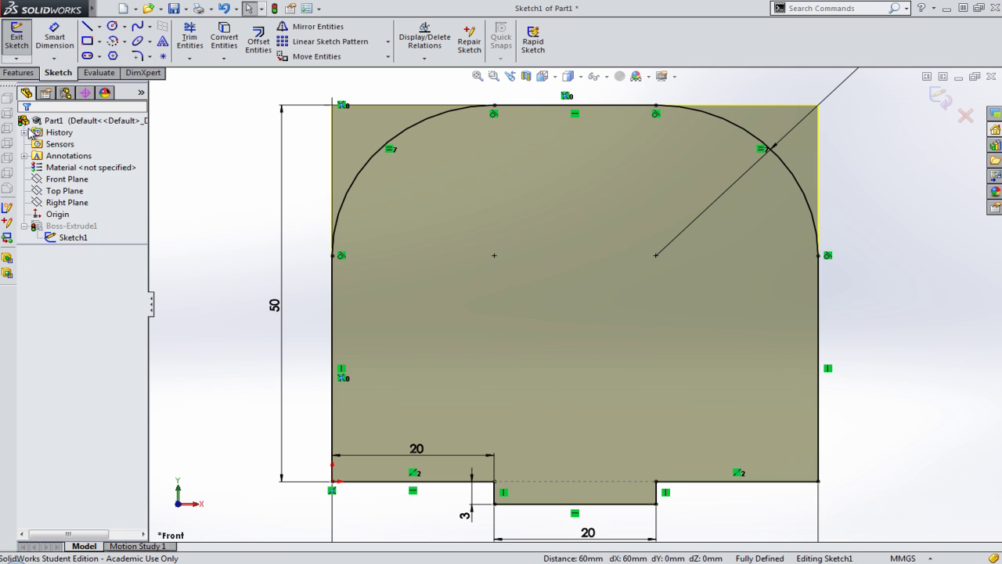
Step: Set the profile's overall height dimension, measured above the tab, to 25 mm
{"action": "left_click", "coordinate": [51, 47]}
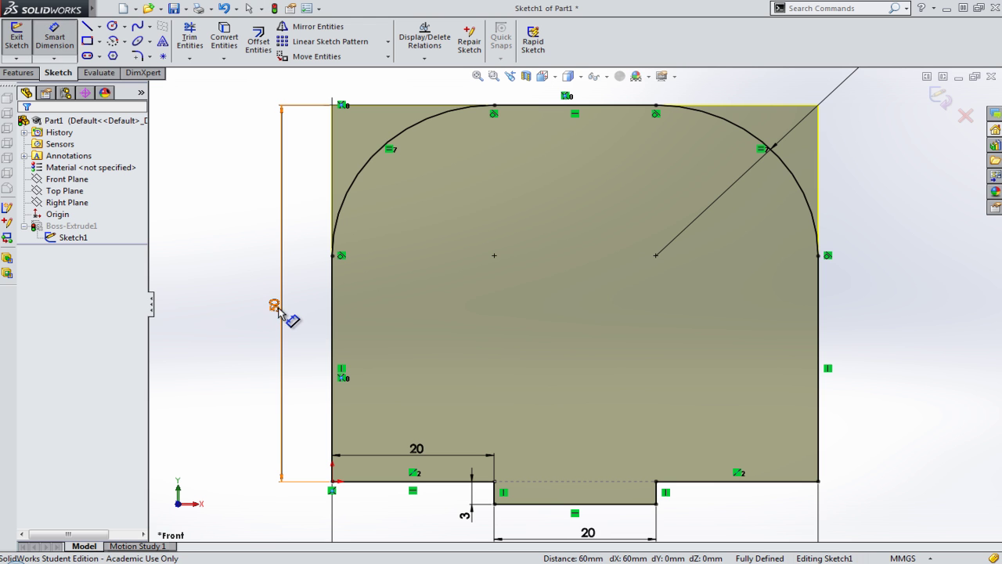
{"action": "left_click", "coordinate": [275, 307]}
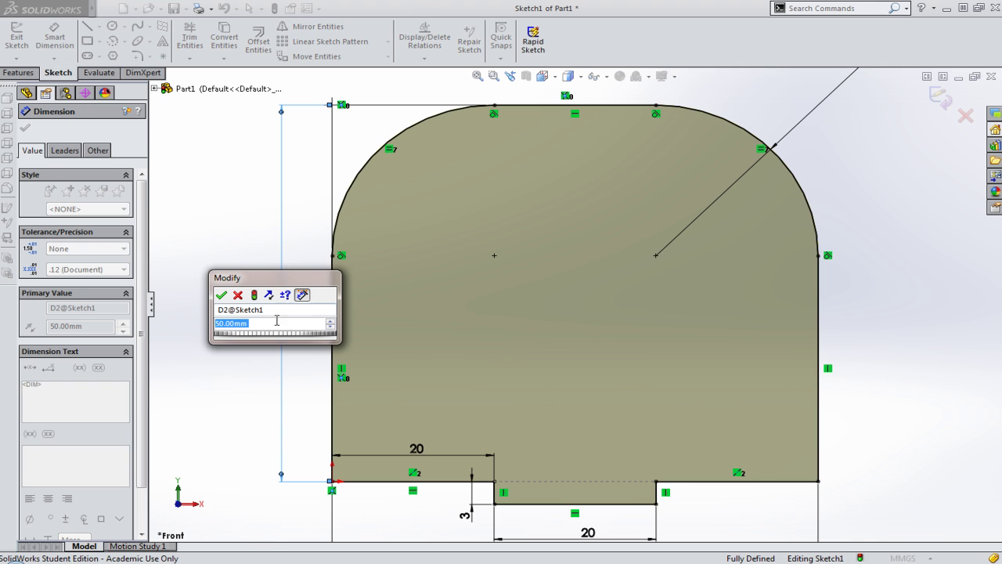
{"action": "left_click", "coordinate": [221, 323]}
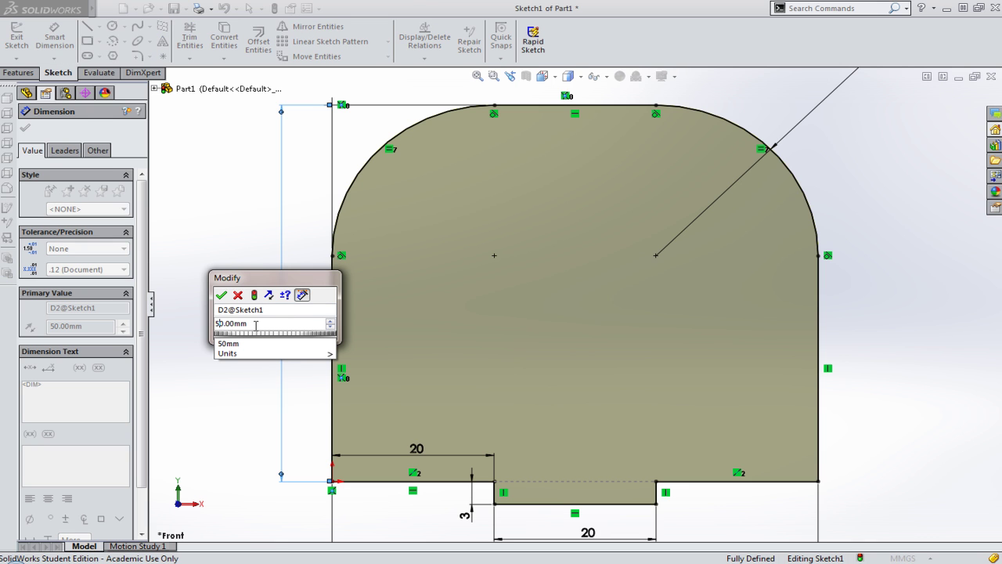
{"action": "key", "text": "Left"}
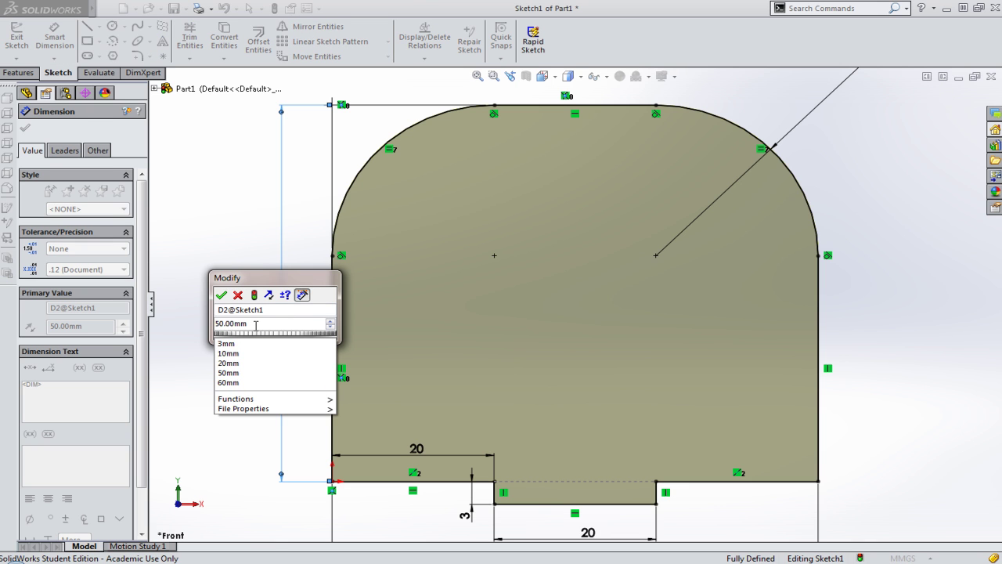
{"action": "type", "text": "25"}
{"action": "key", "text": "Return"}
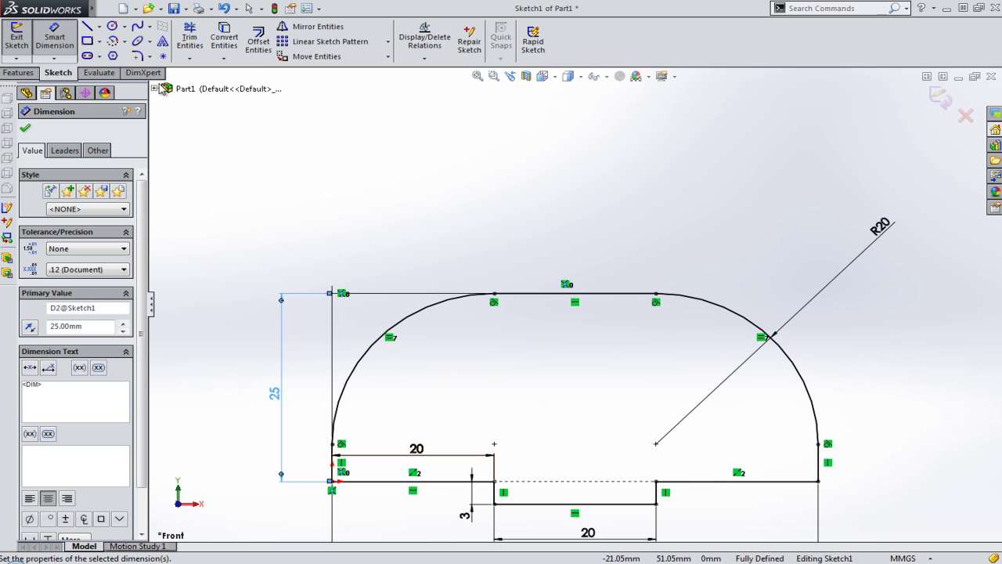
Step: Sketch a circle about 11.6 mm in diameter inside the profile, above the tab and near the middle
{"action": "left_click", "coordinate": [113, 26]}
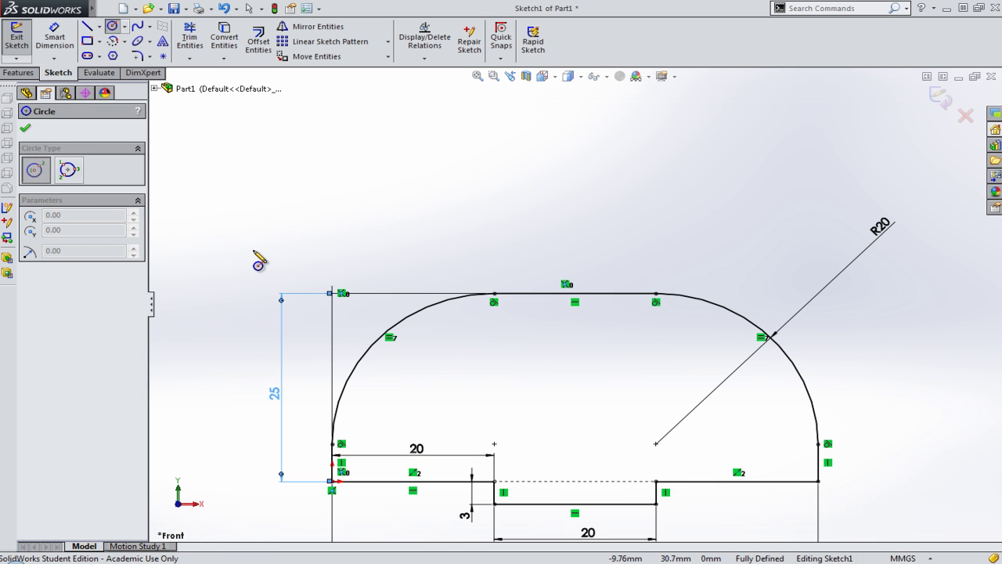
{"action": "left_click", "coordinate": [553, 395]}
{"action": "left_click", "coordinate": [591, 377]}
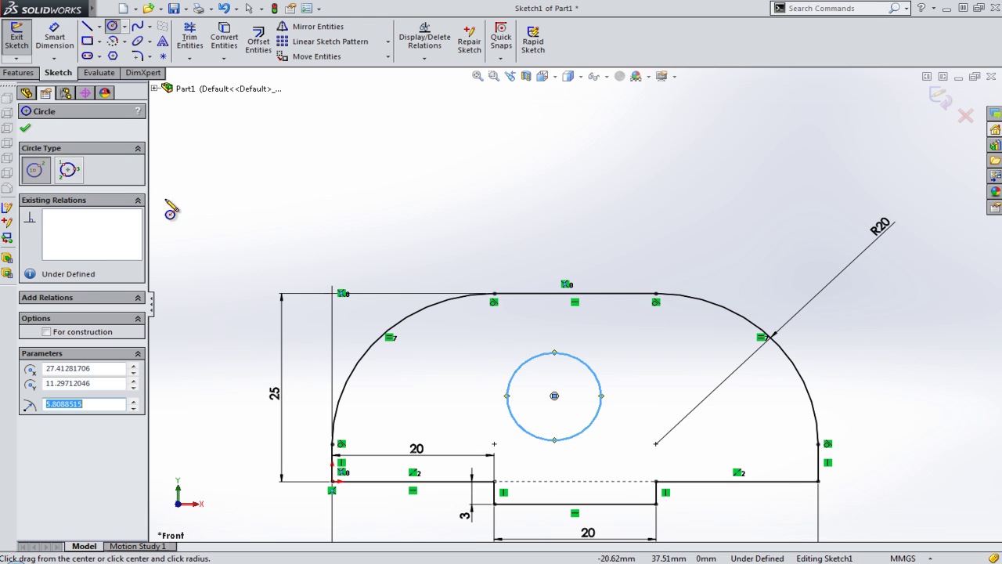
{"action": "left_click", "coordinate": [26, 128]}
Step: Dimension the circle's diameter to 15 mm
{"action": "left_click", "coordinate": [61, 50]}
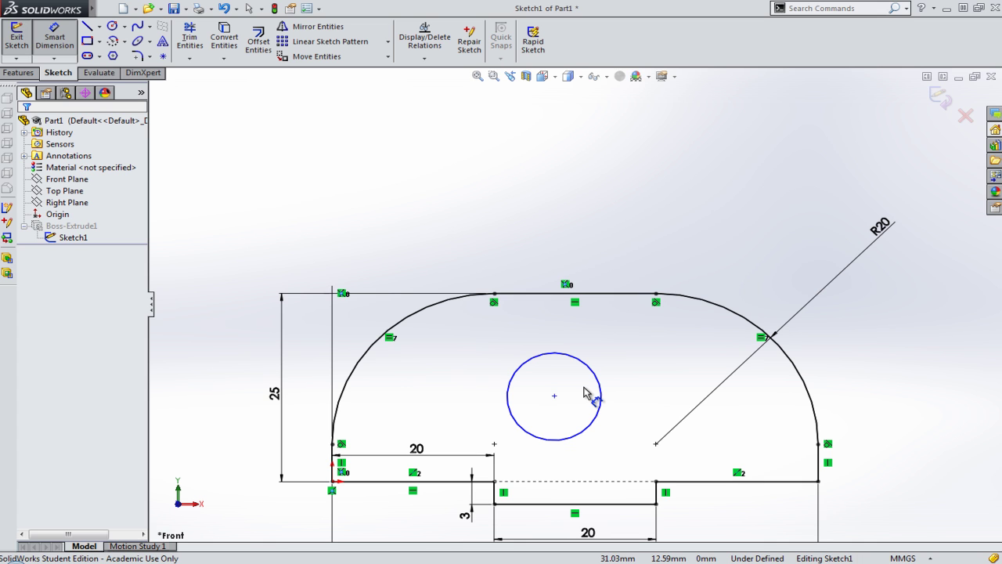
{"action": "left_click", "coordinate": [559, 354]}
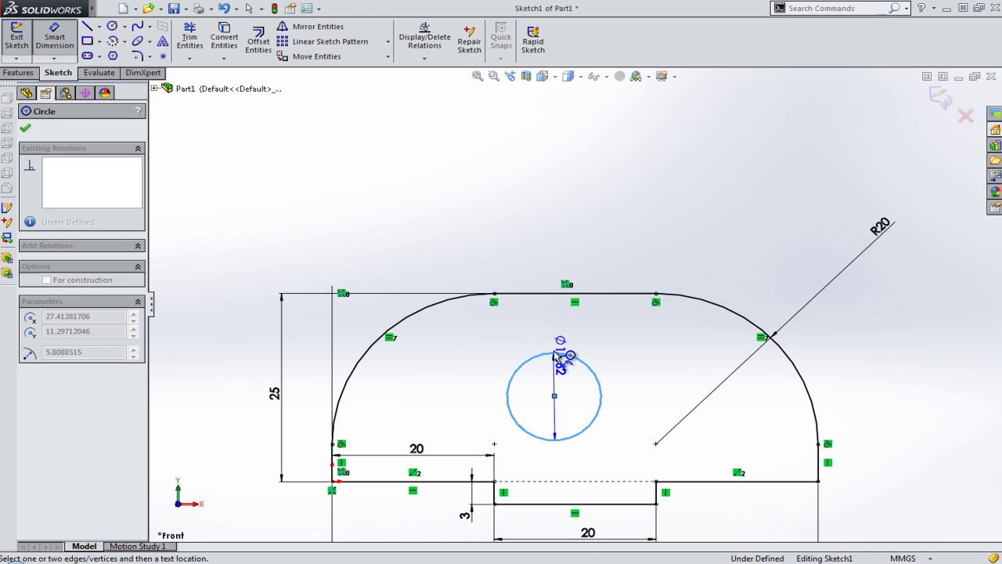
{"action": "left_click", "coordinate": [556, 348]}
{"action": "type", "text": "1"}
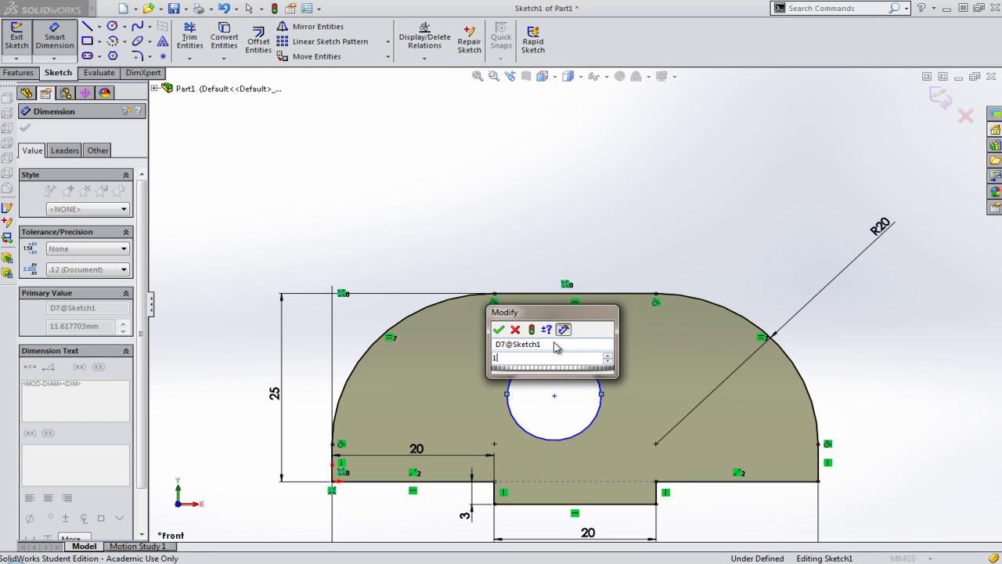
{"action": "type", "text": "5"}
{"action": "key", "text": "Return"}
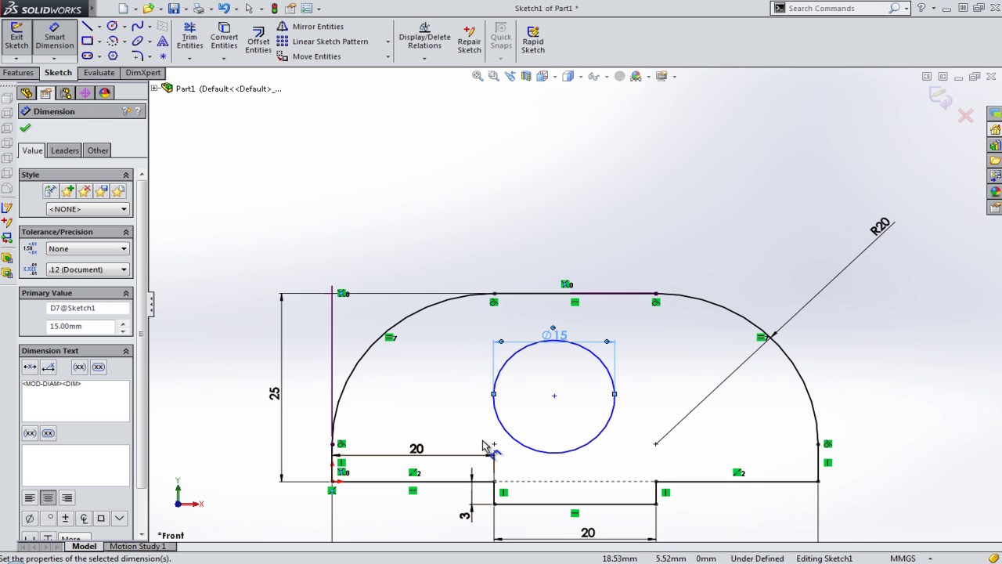
Step: Dimension the circle's centre 30 mm horizontally from the origin at the profile's lower-left corner
{"action": "left_click", "coordinate": [333, 481]}
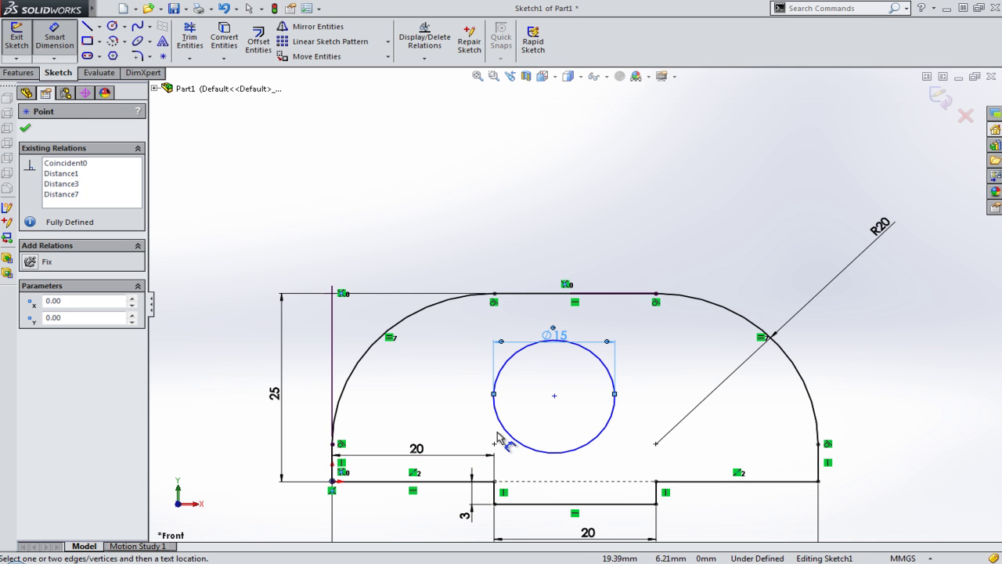
{"action": "left_click", "coordinate": [555, 396]}
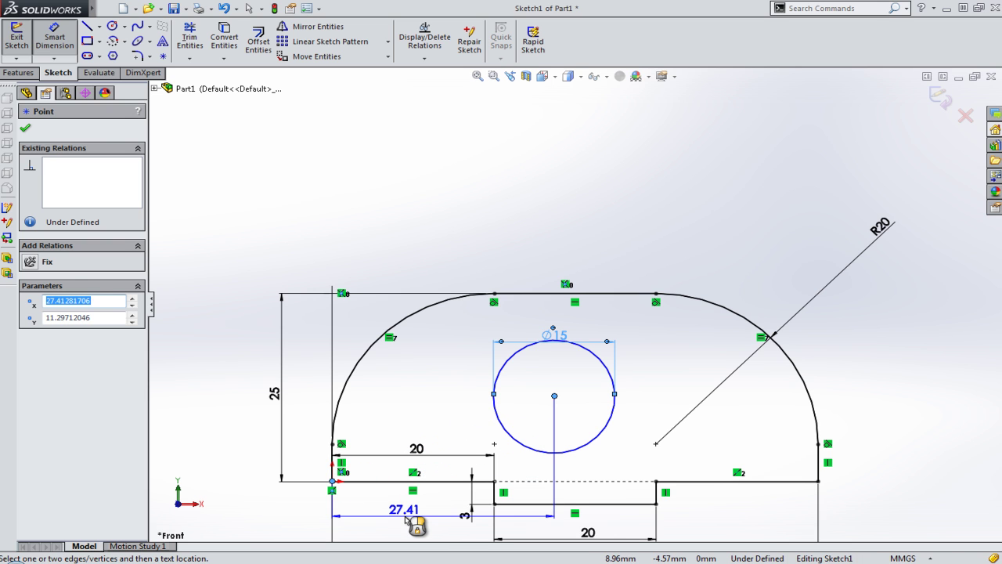
{"action": "left_click", "coordinate": [404, 515]}
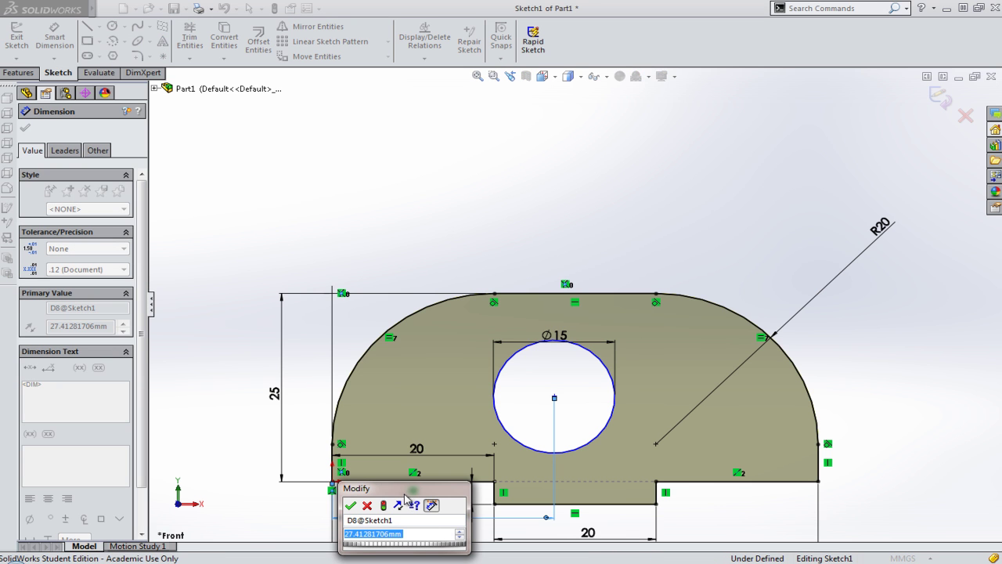
{"action": "left_click_drag", "start_coordinate": [413, 495], "coordinate": [413, 191]}
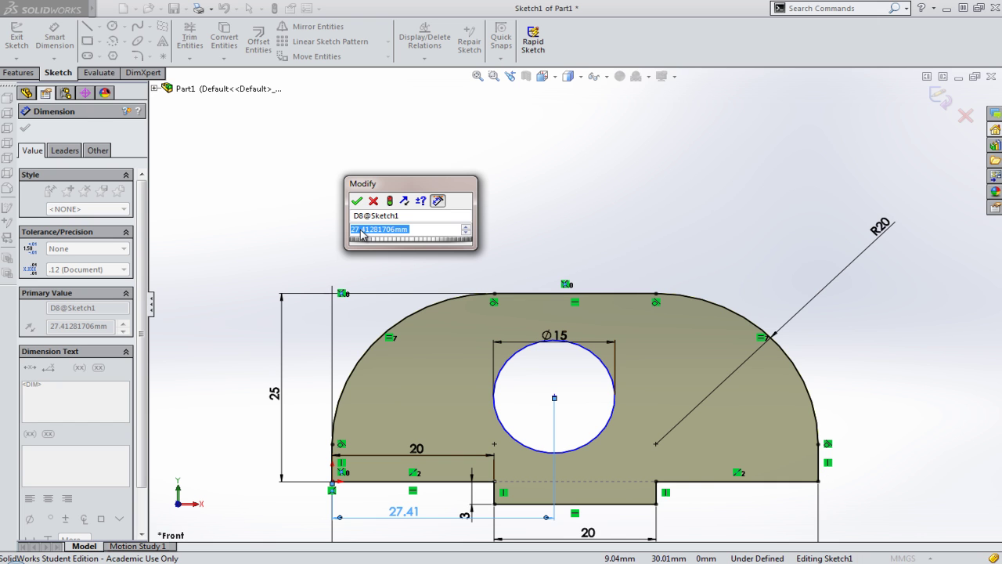
{"action": "type", "text": "30"}
{"action": "key", "text": "Return"}
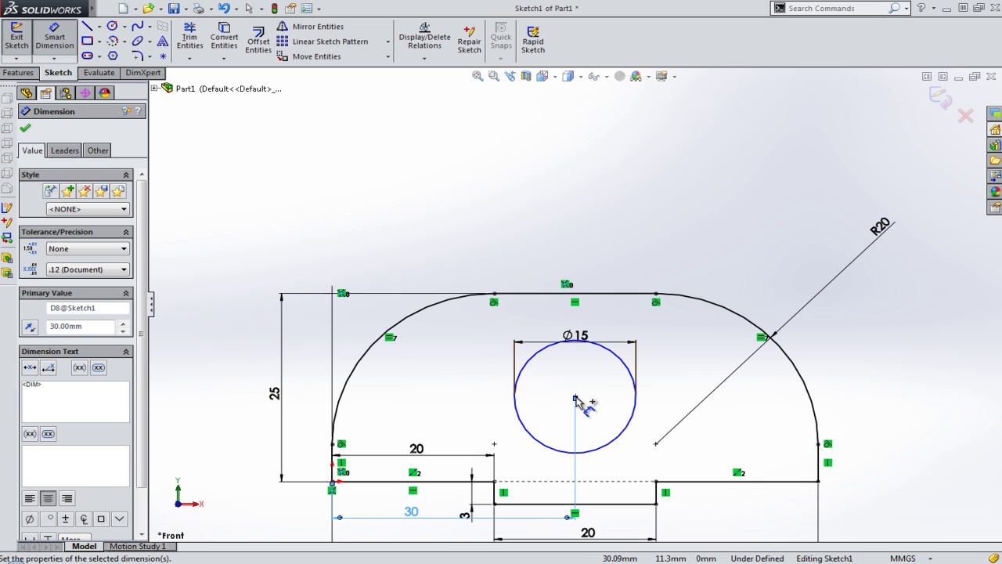
Step: Dimension the circle's centre 12.5 mm vertically above the profile's lower edge beside the tab
{"action": "left_click", "coordinate": [576, 398]}
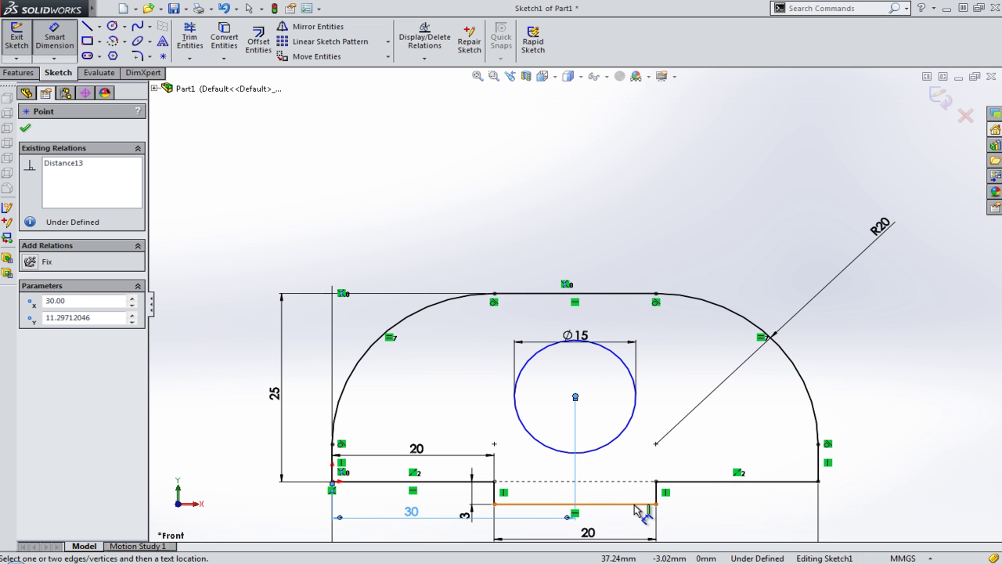
{"action": "left_click", "coordinate": [675, 481]}
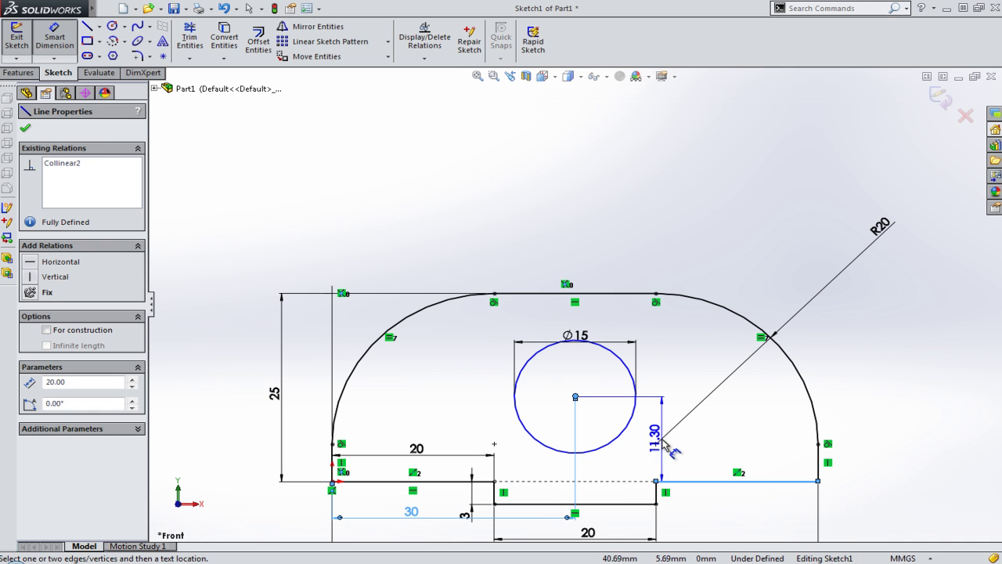
{"action": "left_click", "coordinate": [647, 442]}
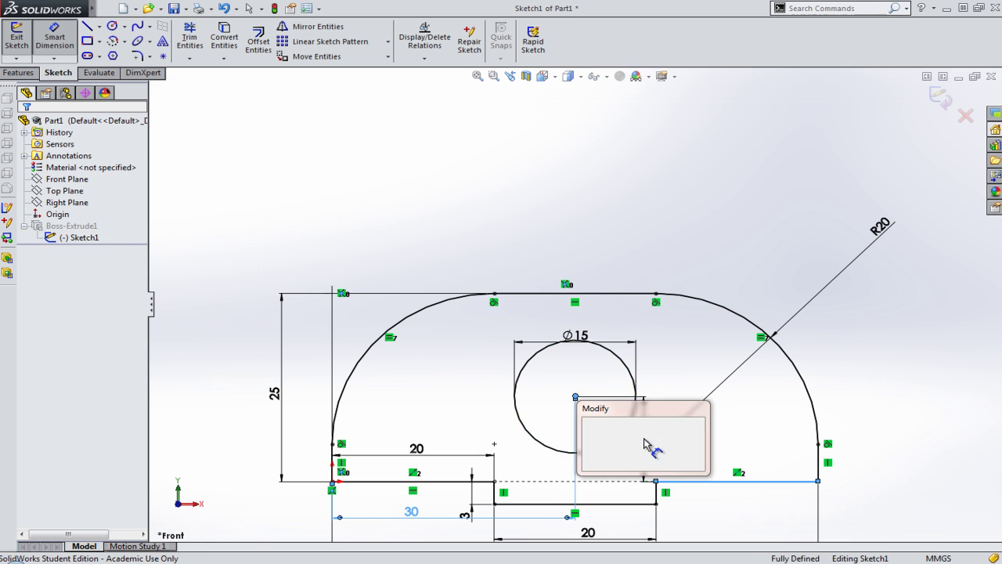
{"action": "left_click_drag", "start_coordinate": [640, 413], "coordinate": [803, 412]}
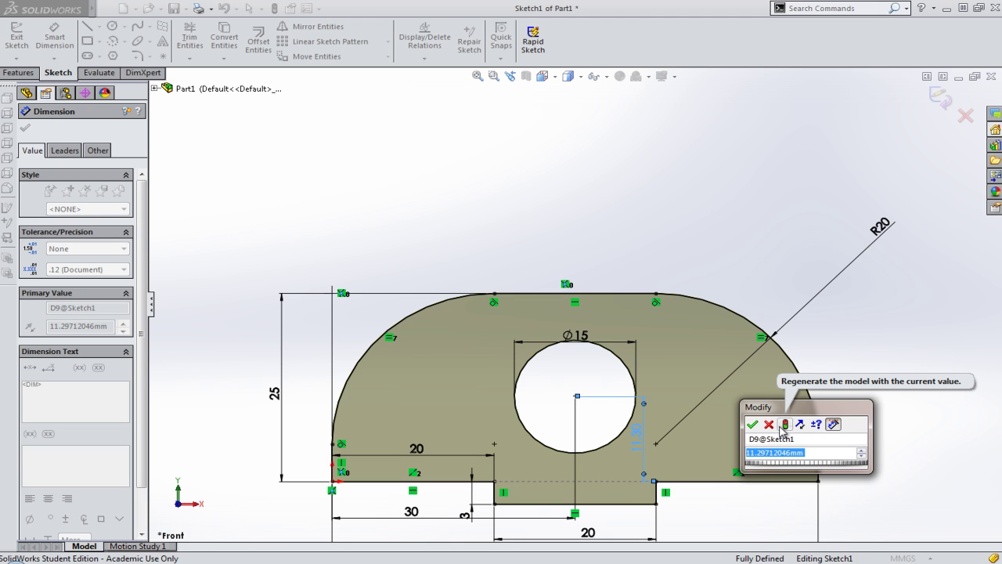
{"action": "left_click", "coordinate": [755, 454]}
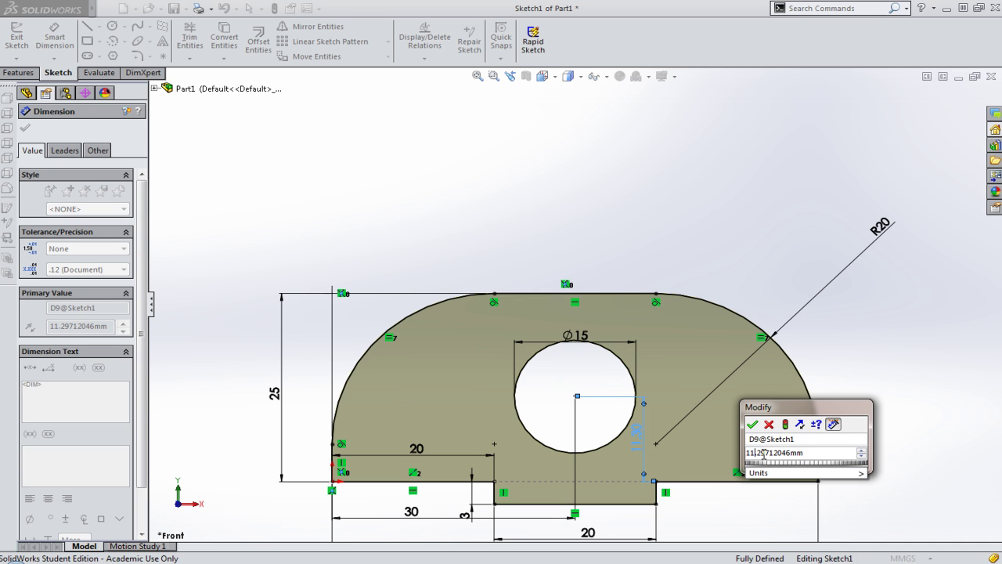
{"action": "double_click", "coordinate": [763, 453]}
{"action": "type", "text": "12.5"}
{"action": "key", "text": "Return"}
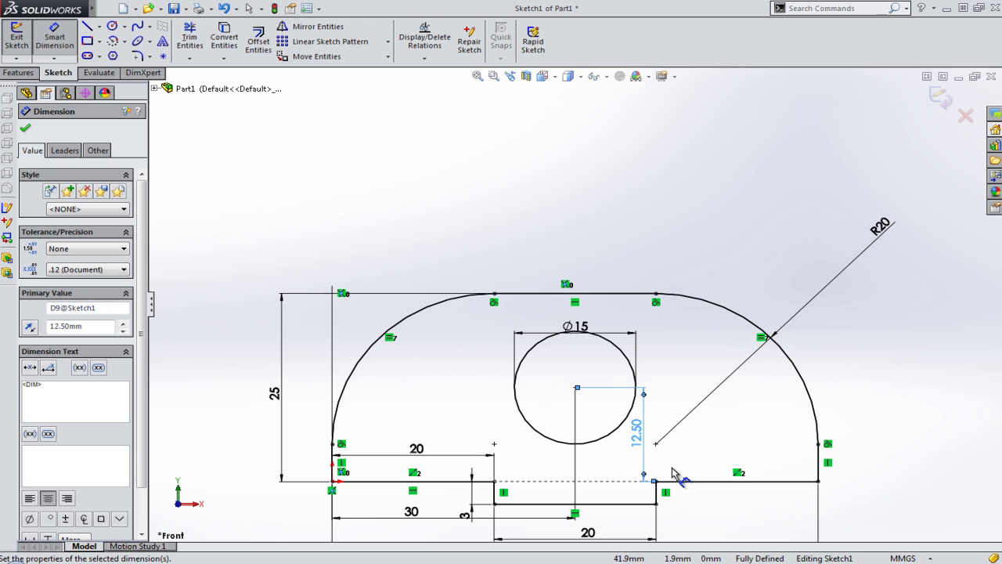
Step: Exit the sketch to rebuild the plate with its hole, and show the whole part in the isometric view
{"action": "left_click", "coordinate": [16, 39]}
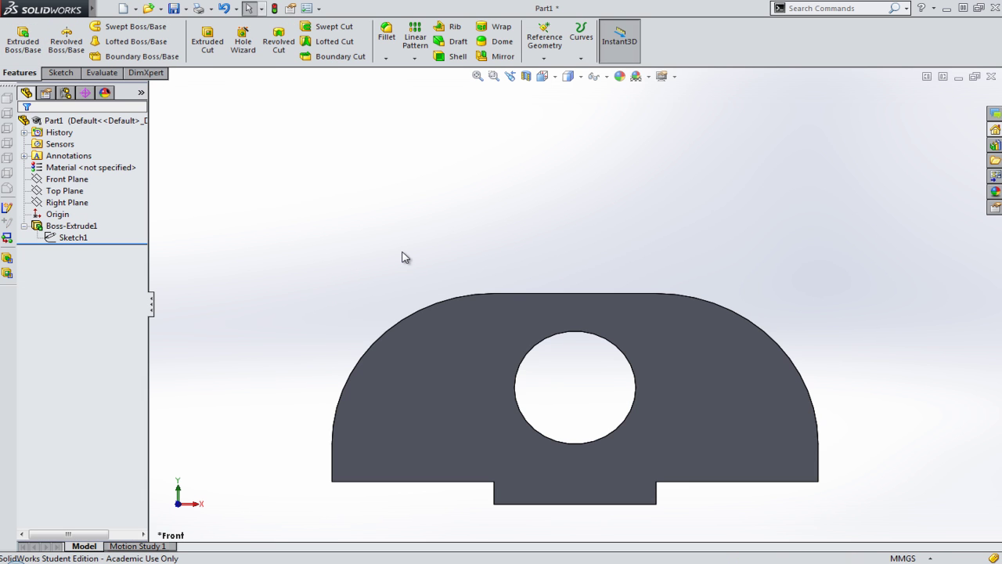
{"action": "middle_click_drag", "start_coordinate": [455, 350], "coordinate": [624, 378]}
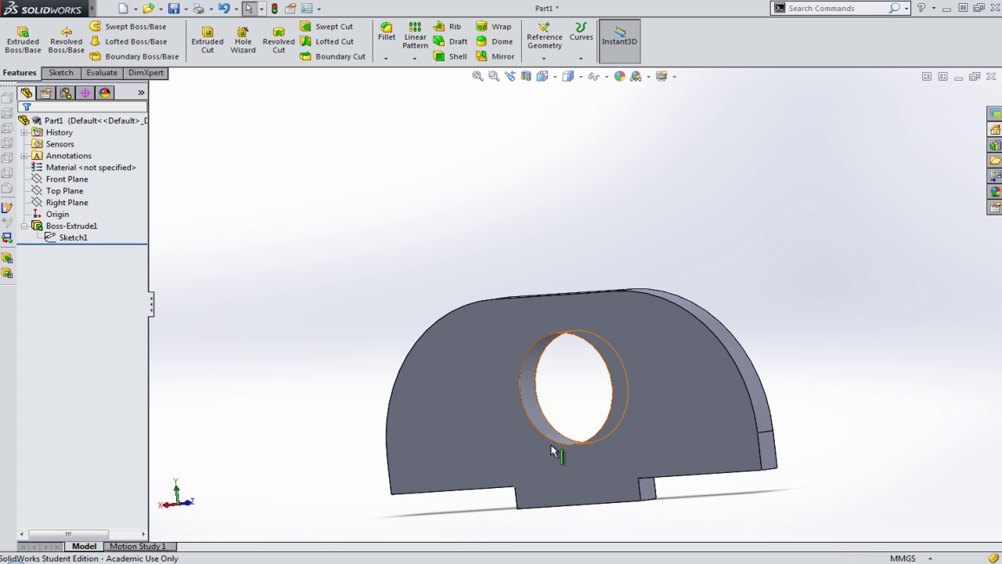
{"action": "middle_click_drag", "start_coordinate": [553, 447], "coordinate": [638, 378]}
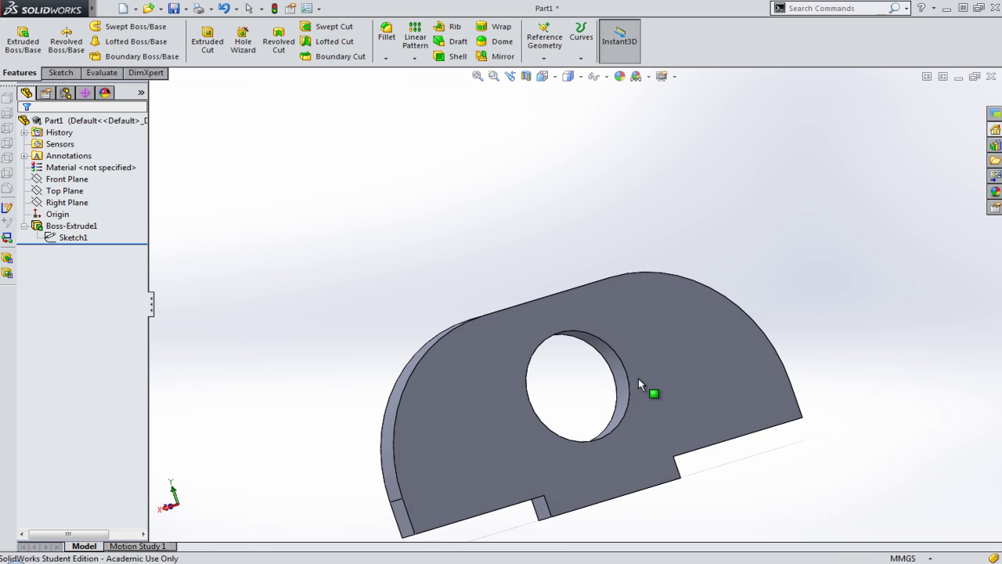
{"action": "left_click", "coordinate": [478, 76]}
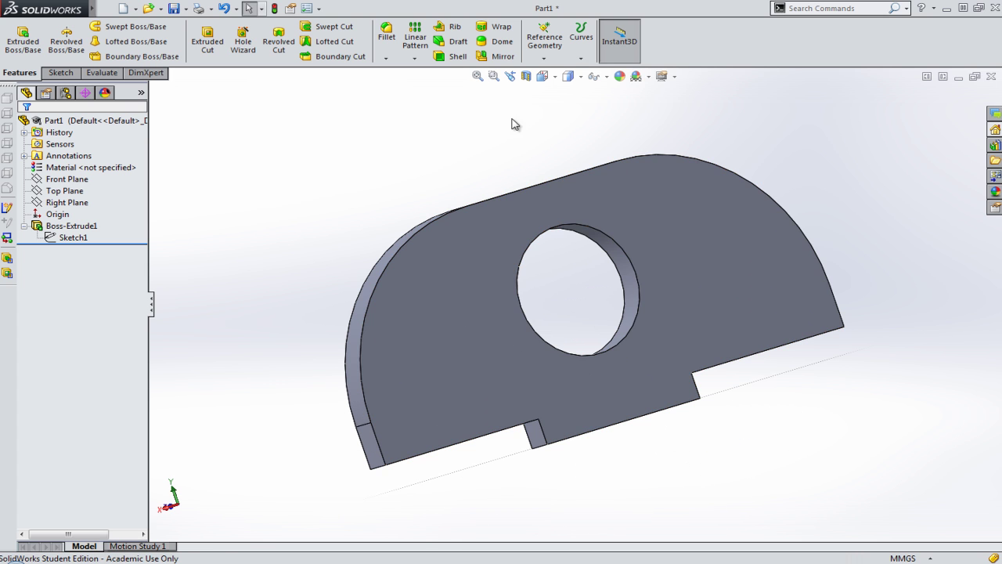
{"action": "left_click", "coordinate": [544, 77]}
{"action": "left_click", "coordinate": [616, 110]}
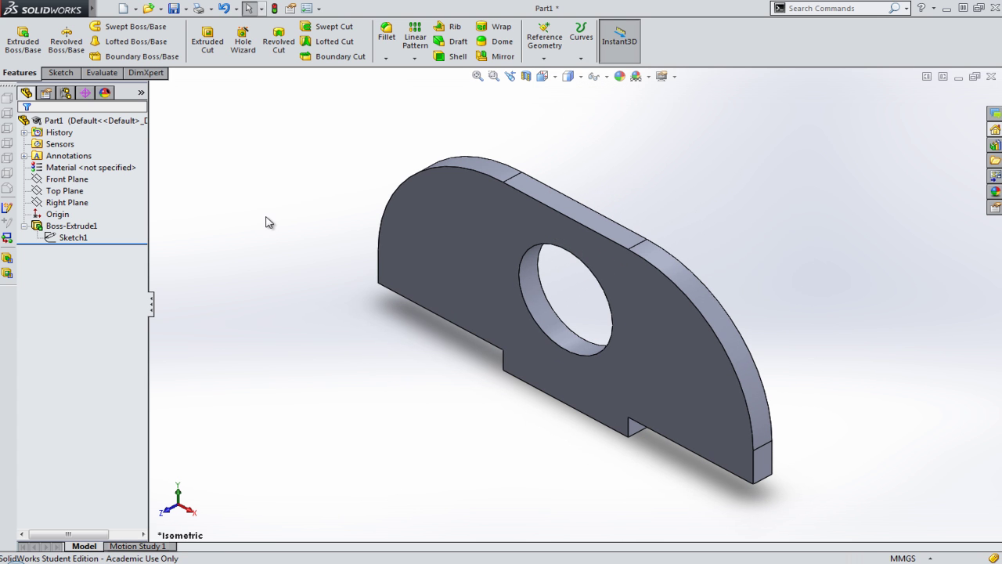
Step: Save the part as upright.SLDPRT in the SolidWorks folder on the home drive
{"action": "mouse_move", "coordinate": [74, 15]}
{"action": "left_click", "coordinate": [108, 9]}
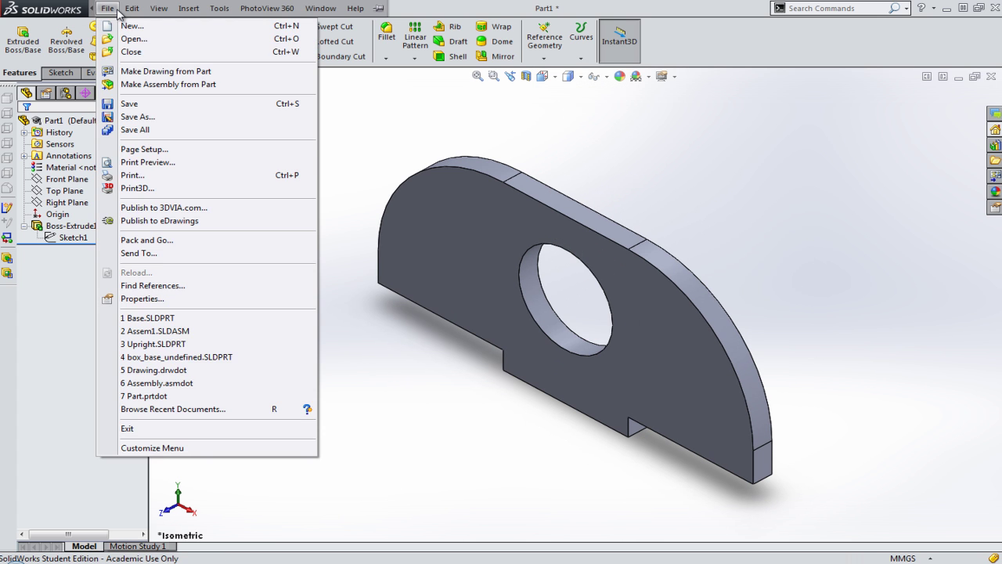
{"action": "left_click", "coordinate": [138, 117]}
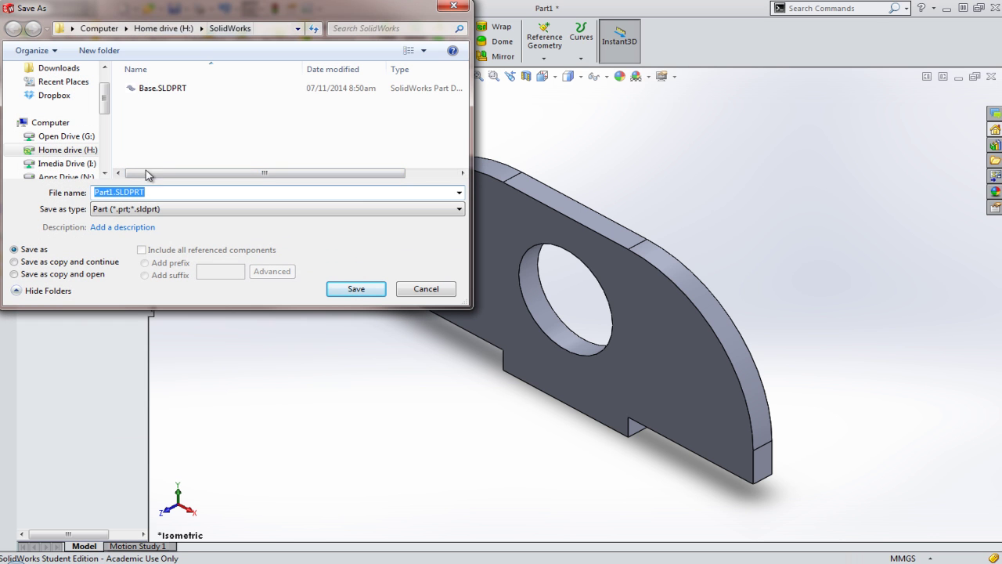
{"action": "left_click", "coordinate": [107, 193]}
{"action": "type", "text": "upright"}
{"action": "key", "text": "Return"}
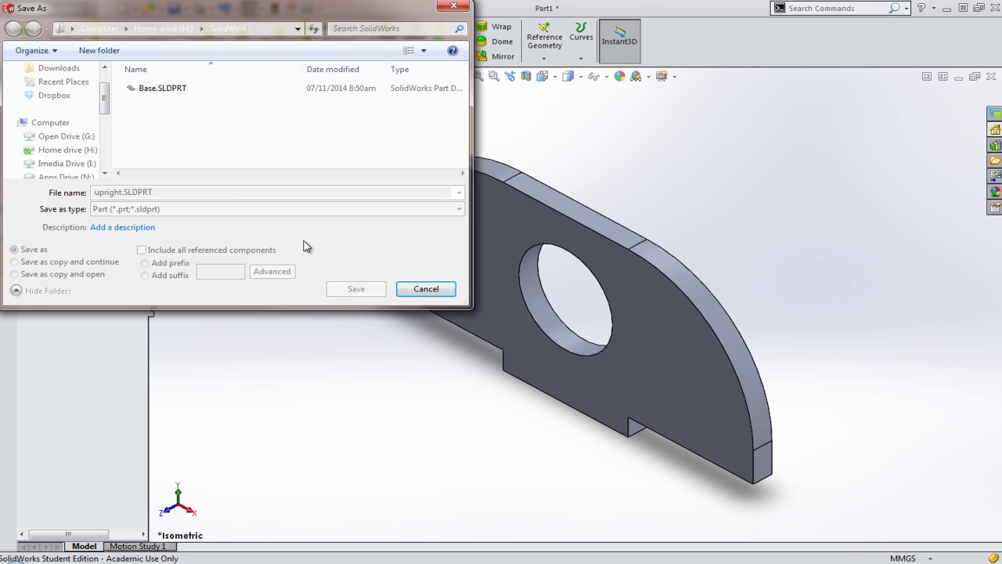